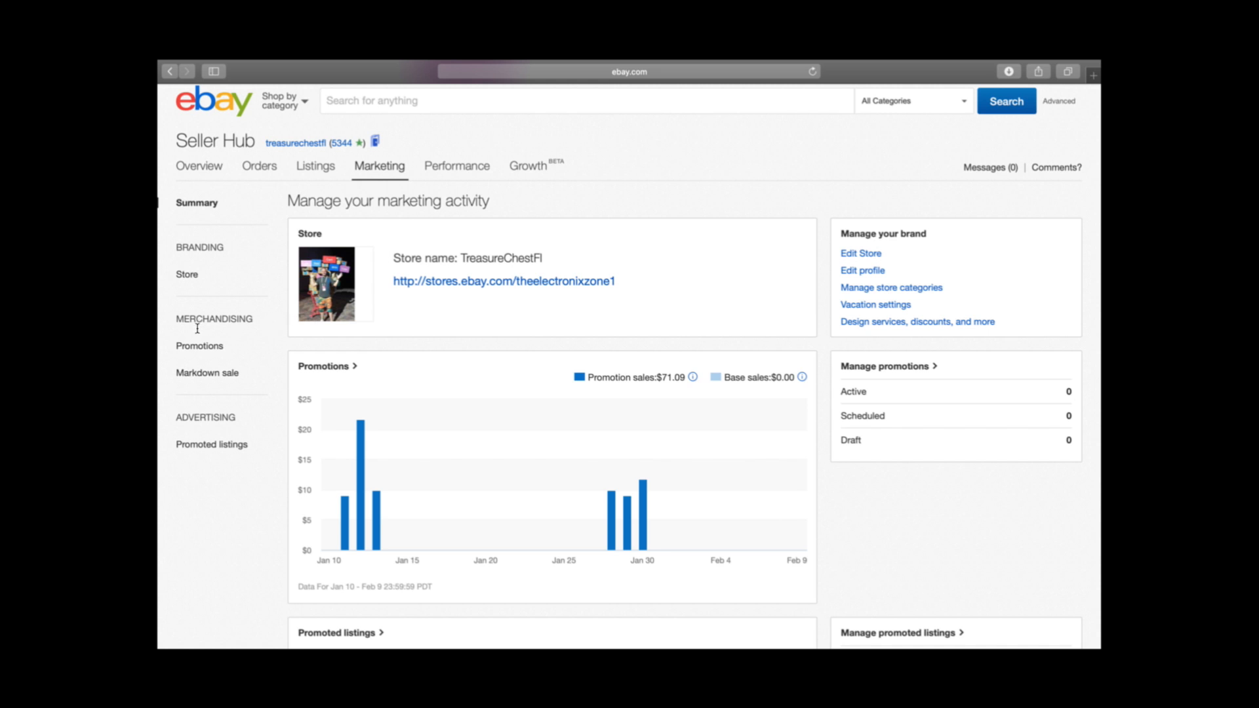
Open the store's promotions management page and review its sales chart and list of existing promotions
mouse_move(407, 162)
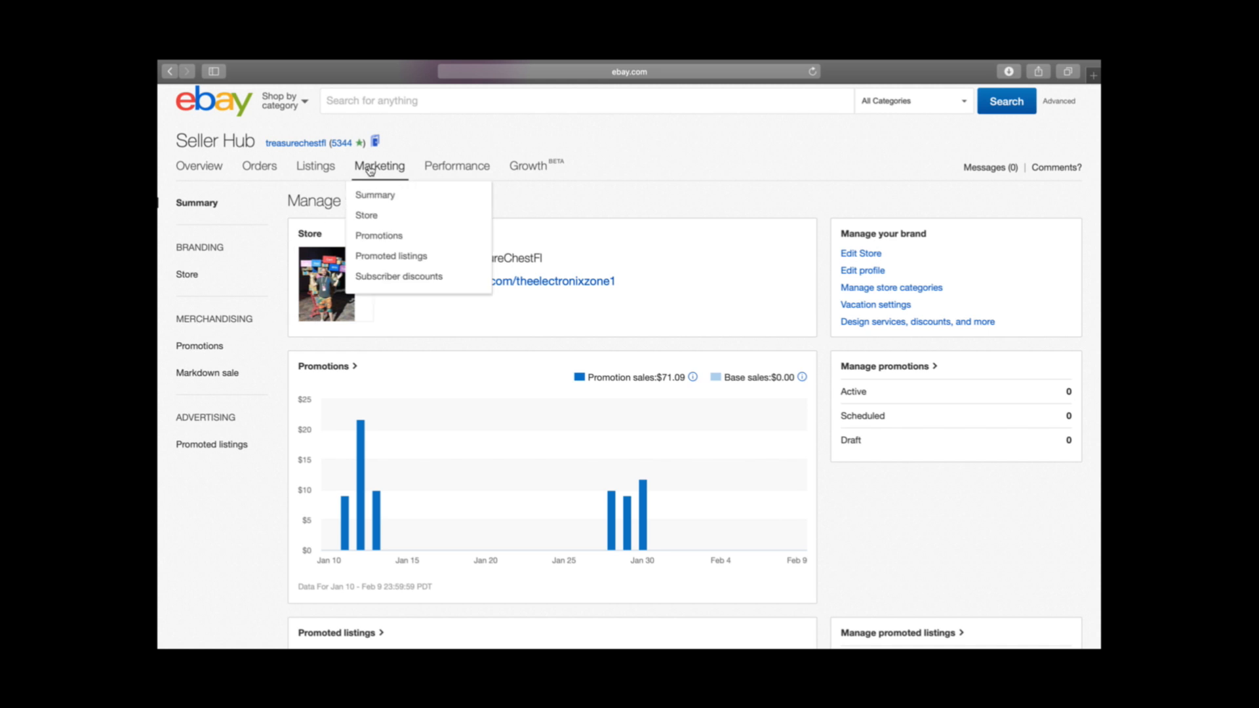
left_click(379, 237)
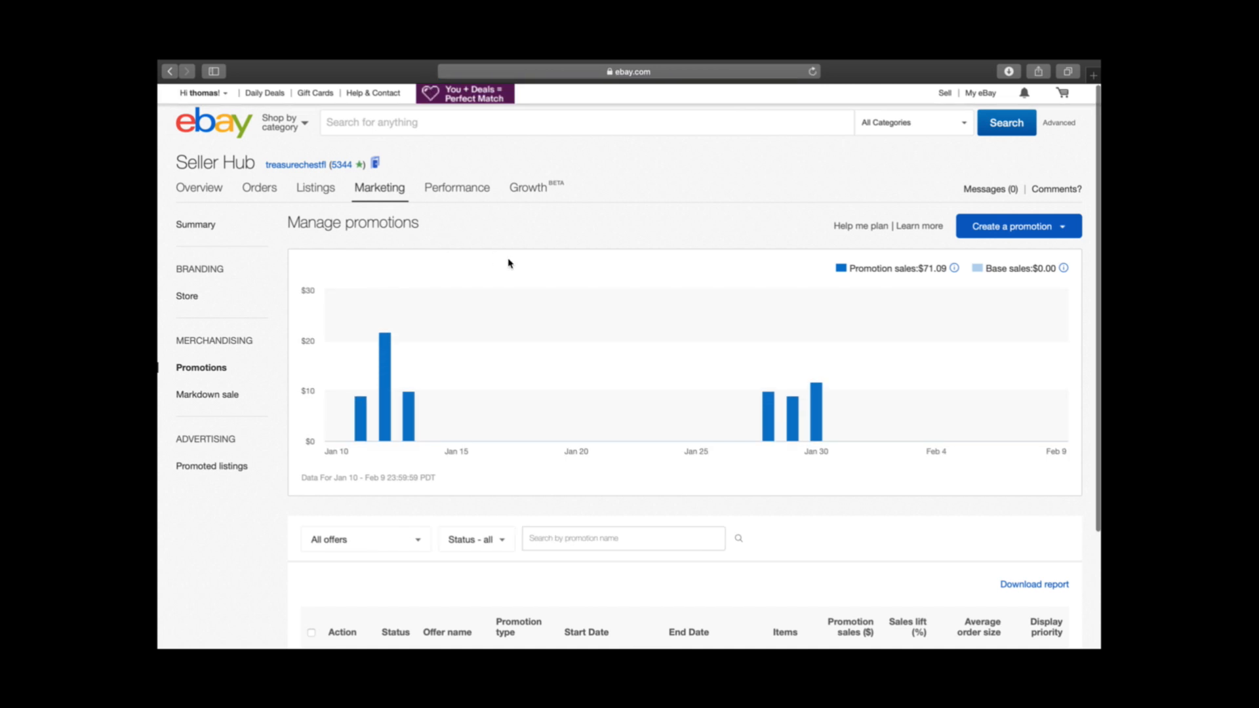
scroll(509, 261, "down", 1)
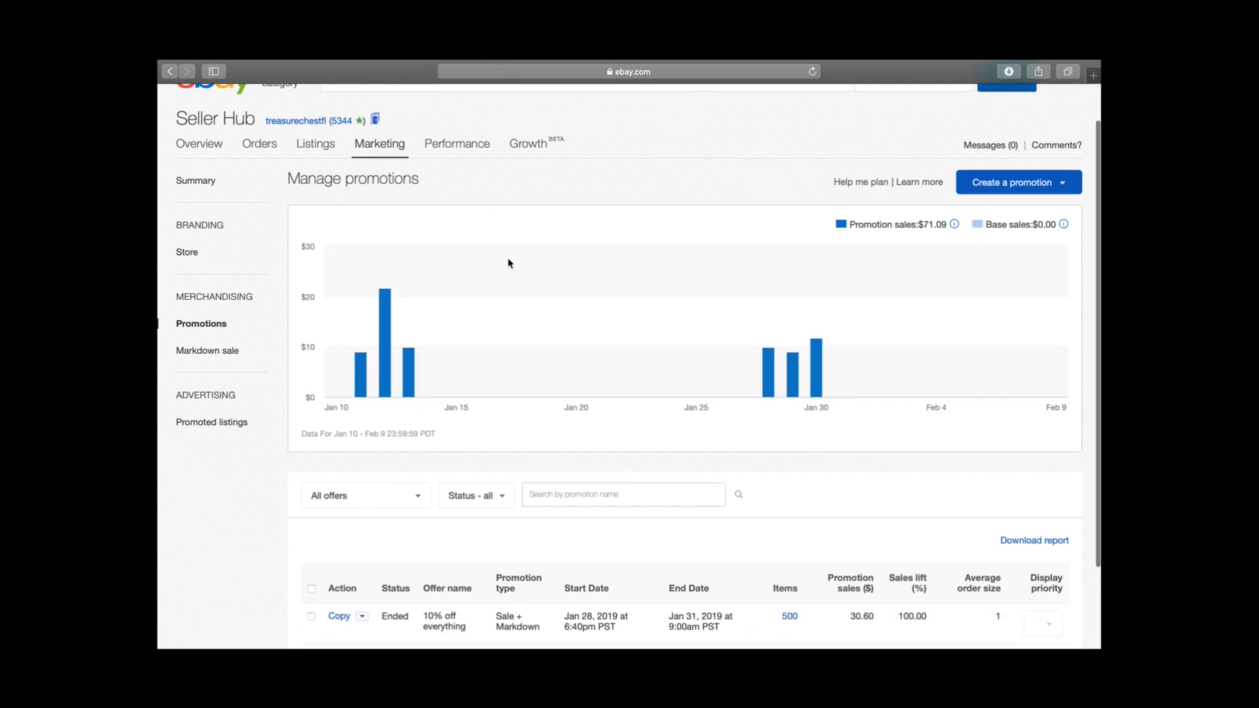
scroll(508, 262, "down", 1)
scroll(561, 317, "down", 2)
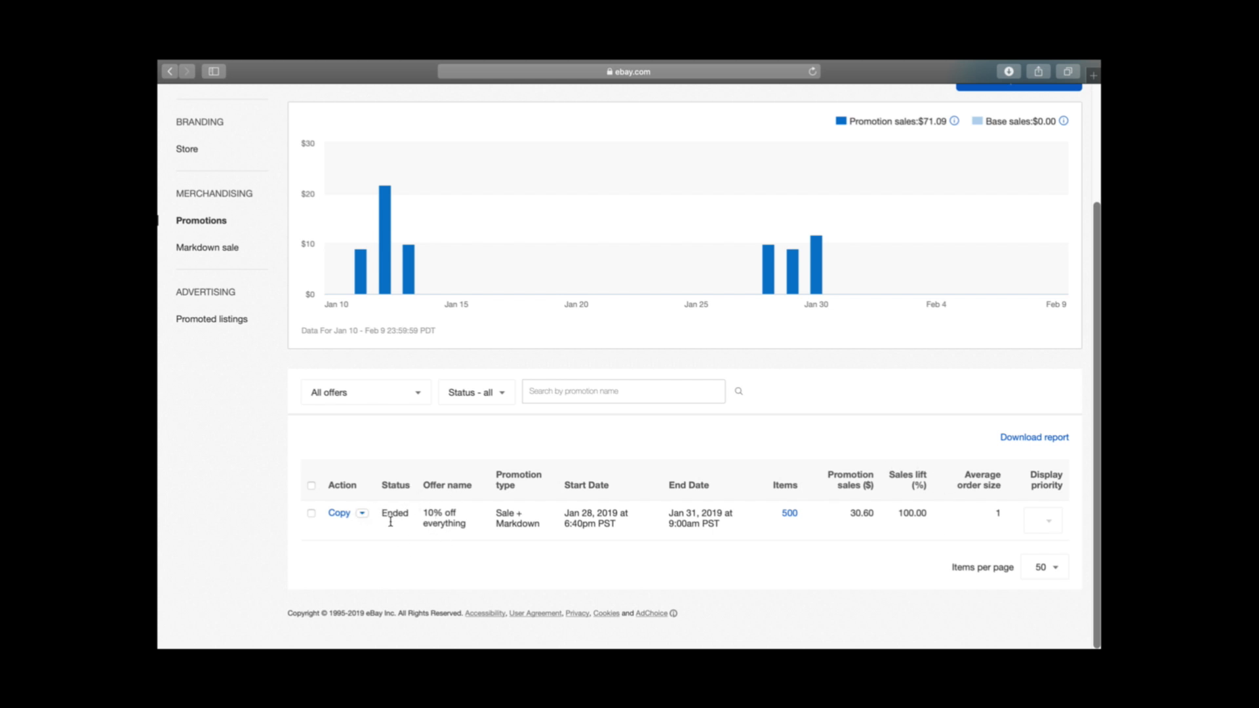
scroll(397, 511, "up", 3)
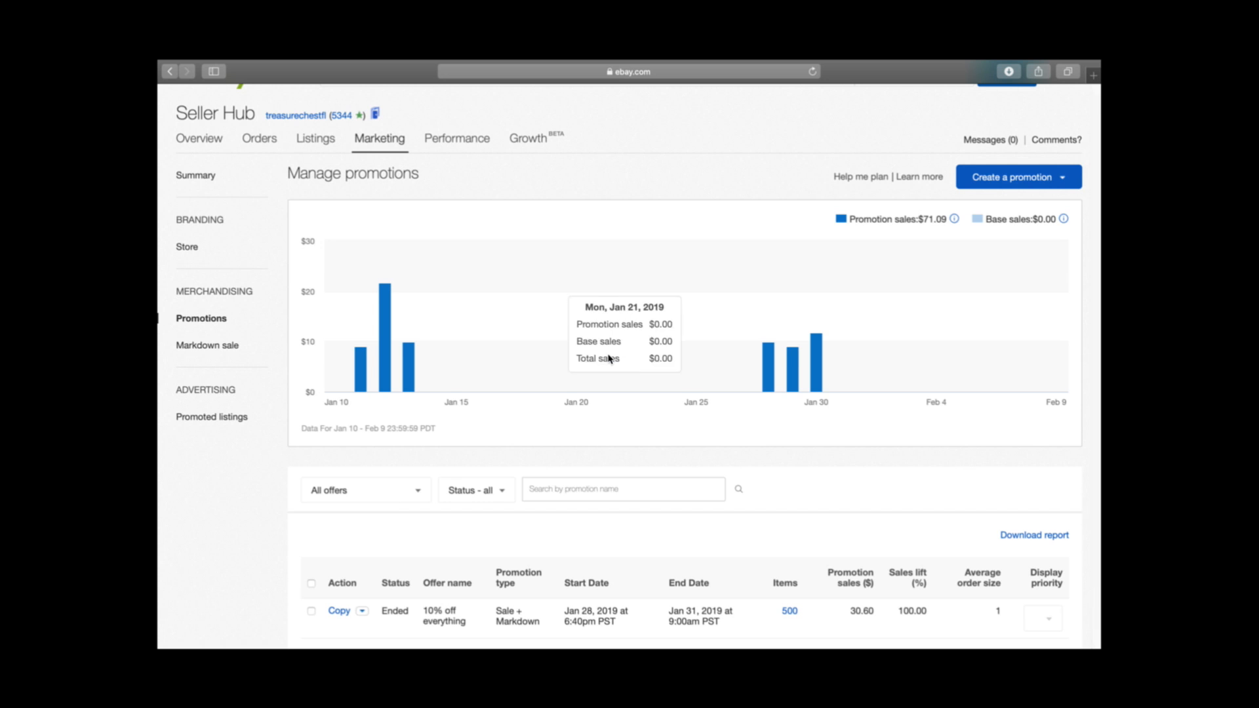
Start creating a new promotion of the type Sale event + markdown
left_click(1062, 180)
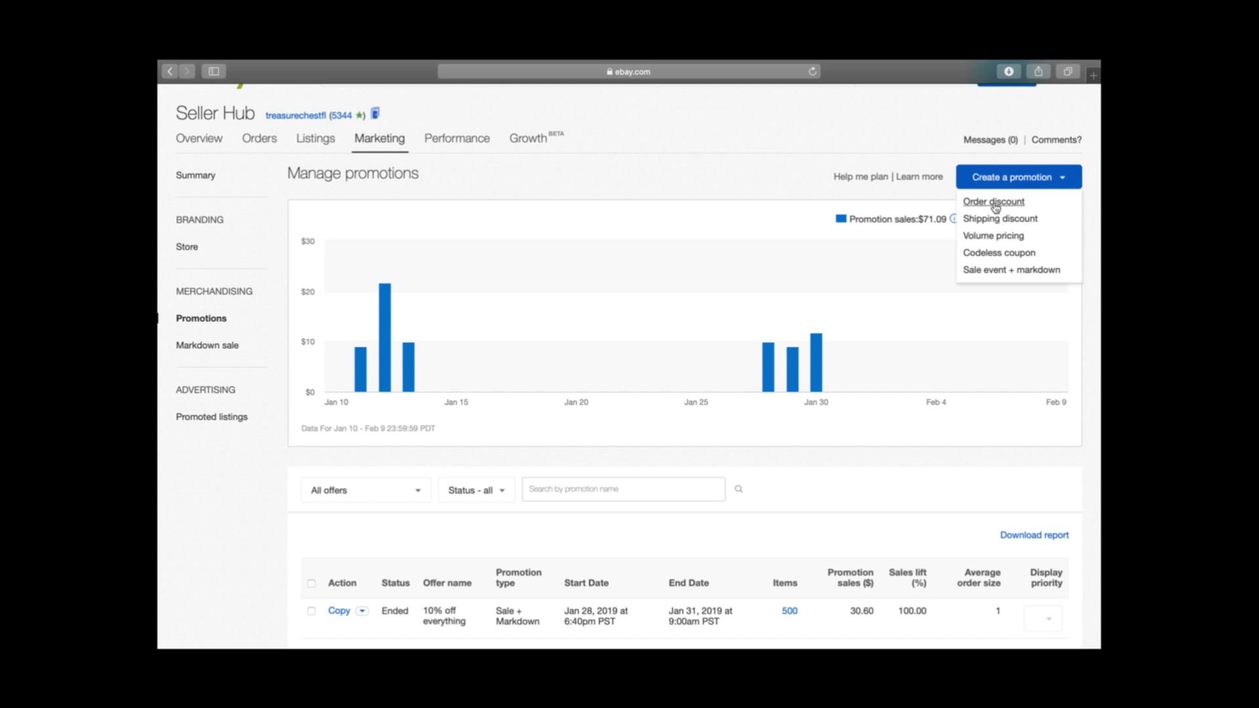
left_click(995, 274)
scroll(804, 309, "down", 1)
scroll(806, 353, "up", 1)
scroll(483, 387, "down", 1)
scroll(483, 387, "up", 1)
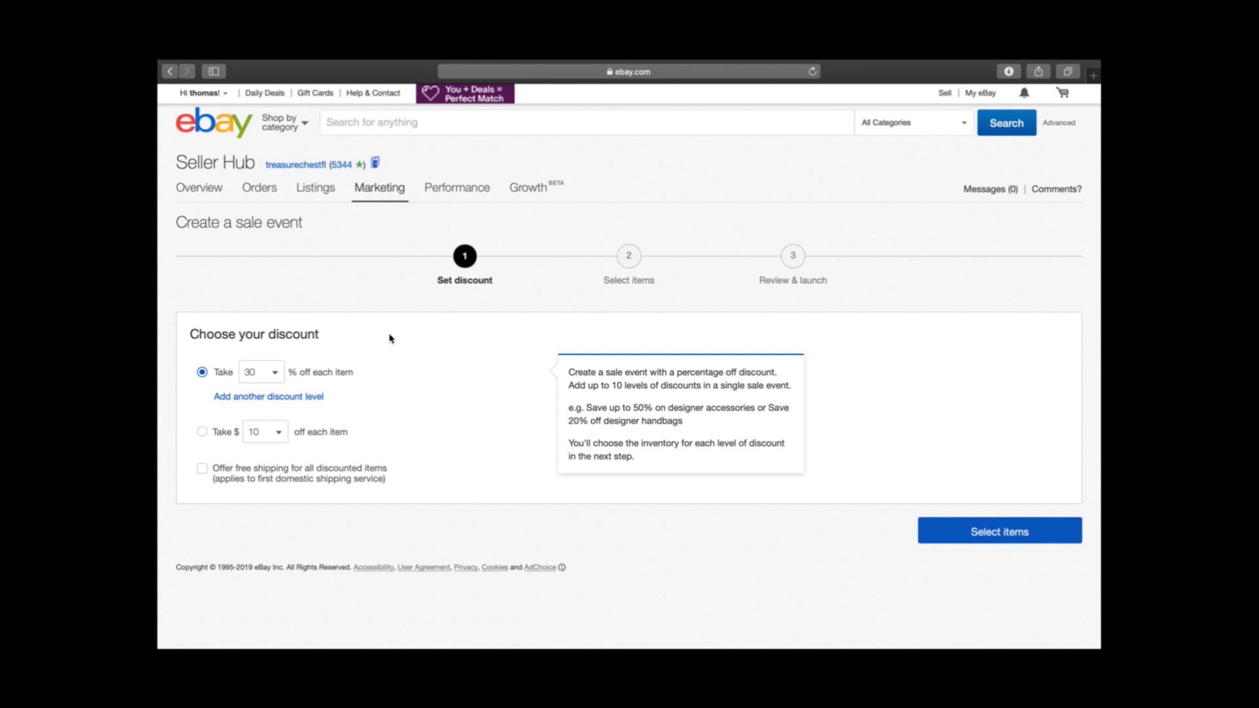
left_click(274, 379)
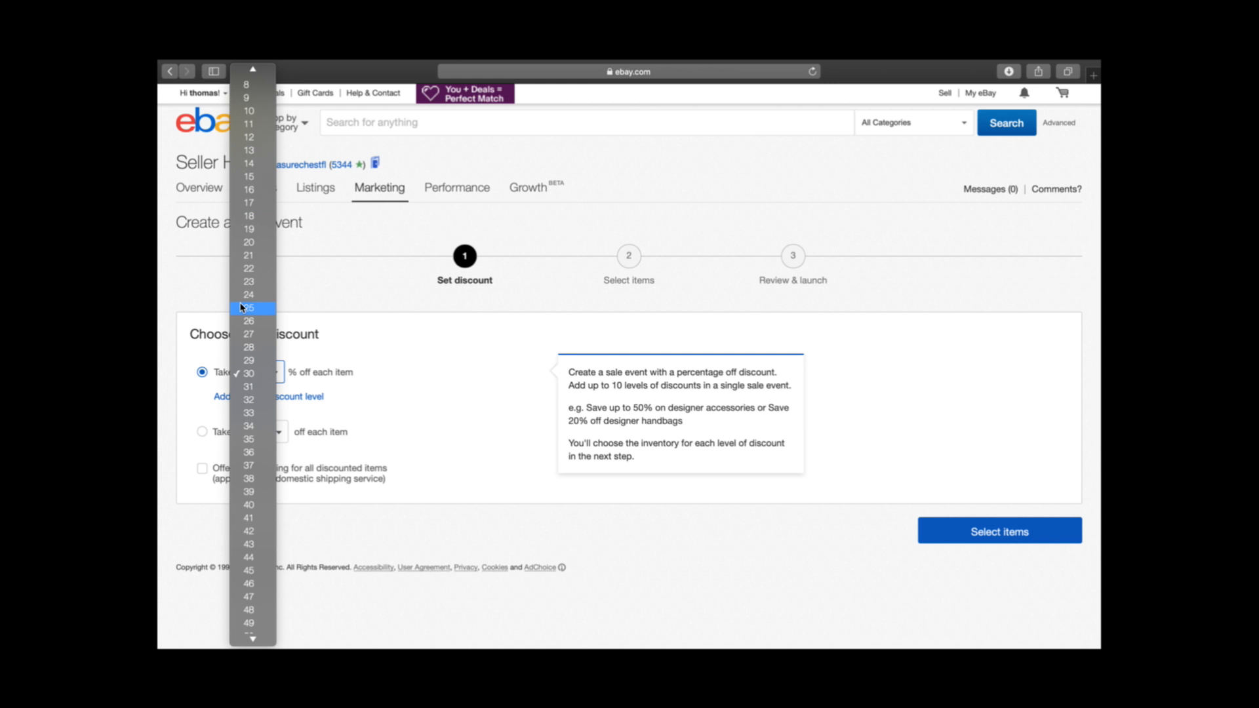
left_click(423, 362)
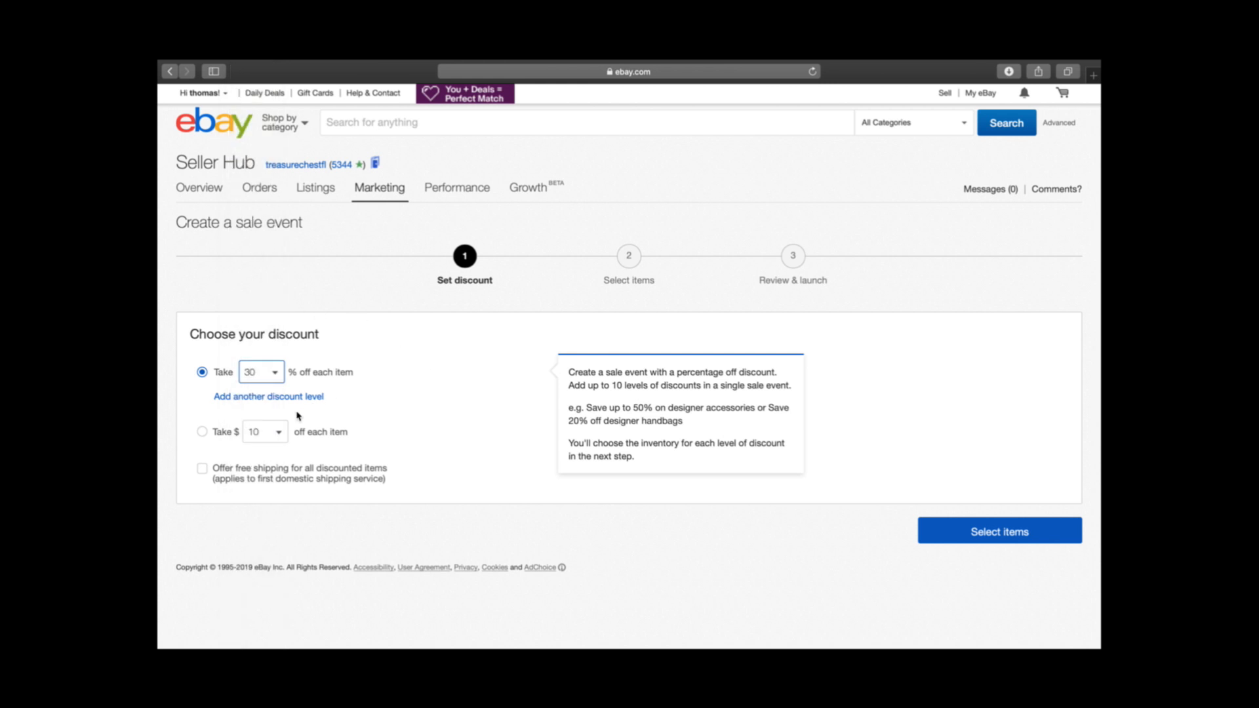
left_click(249, 433)
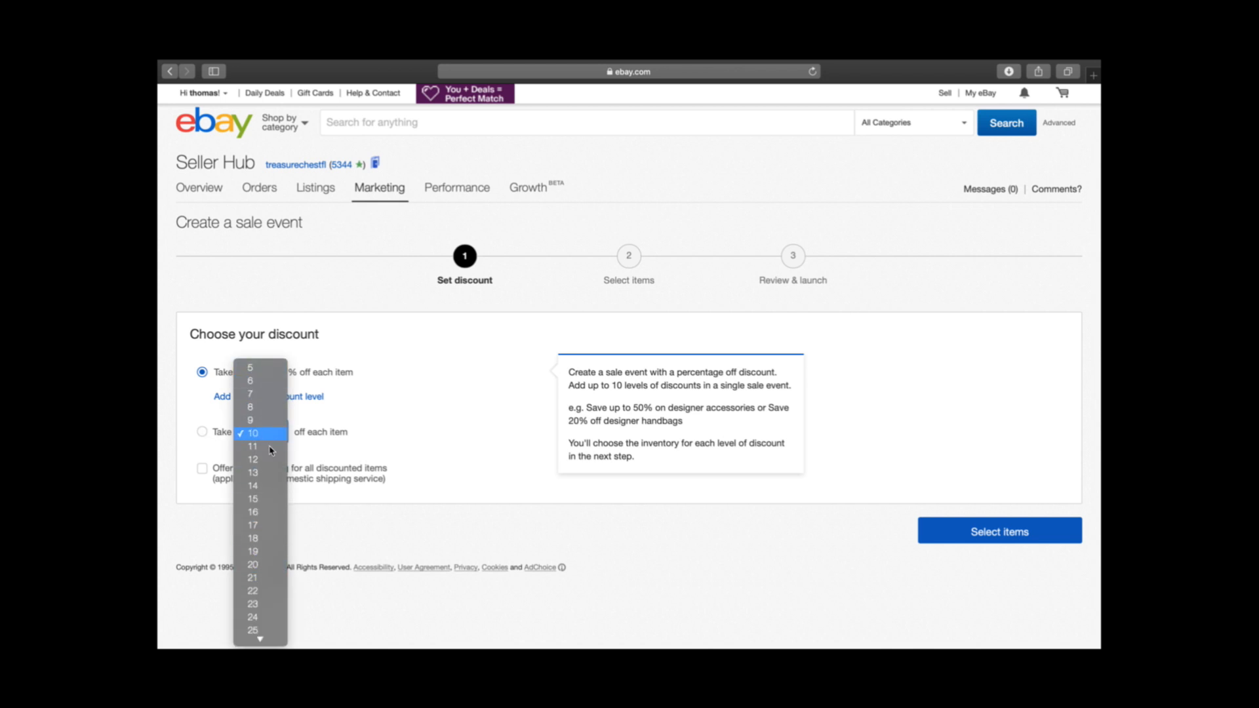
left_click(406, 425)
Set the sale event's discount to 20% off each item and continue to item selection
left_click(268, 374)
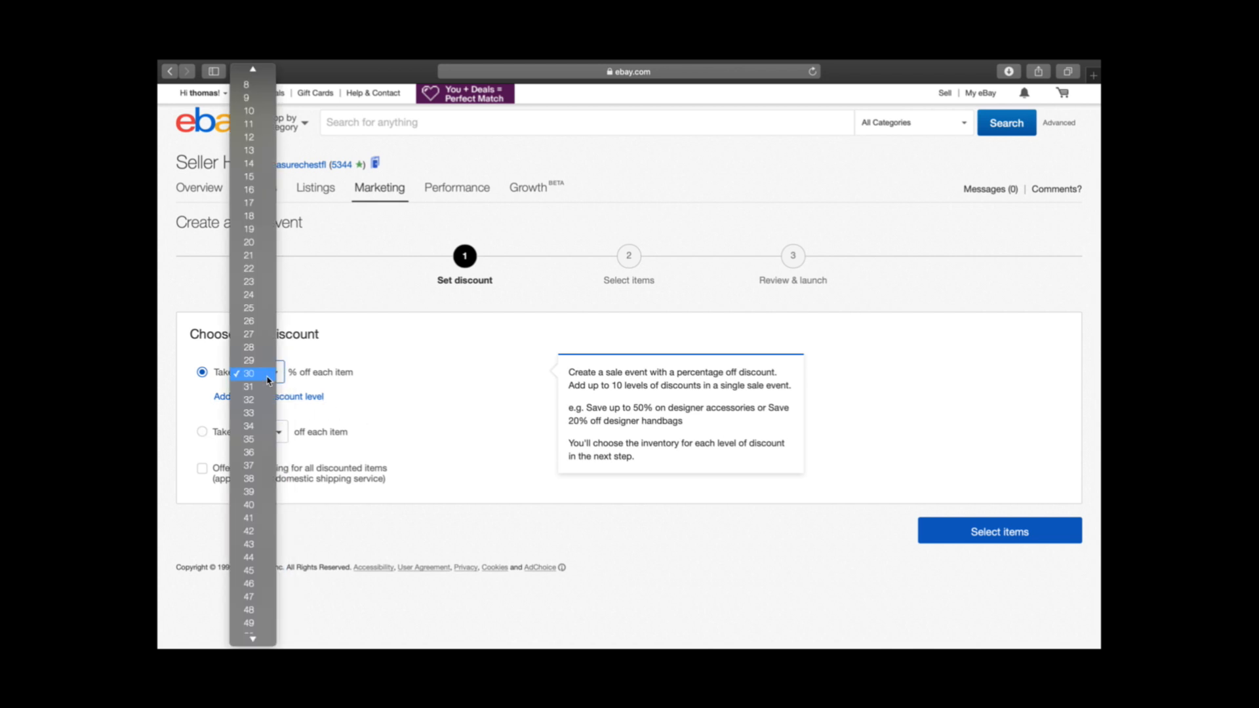
left_click(371, 305)
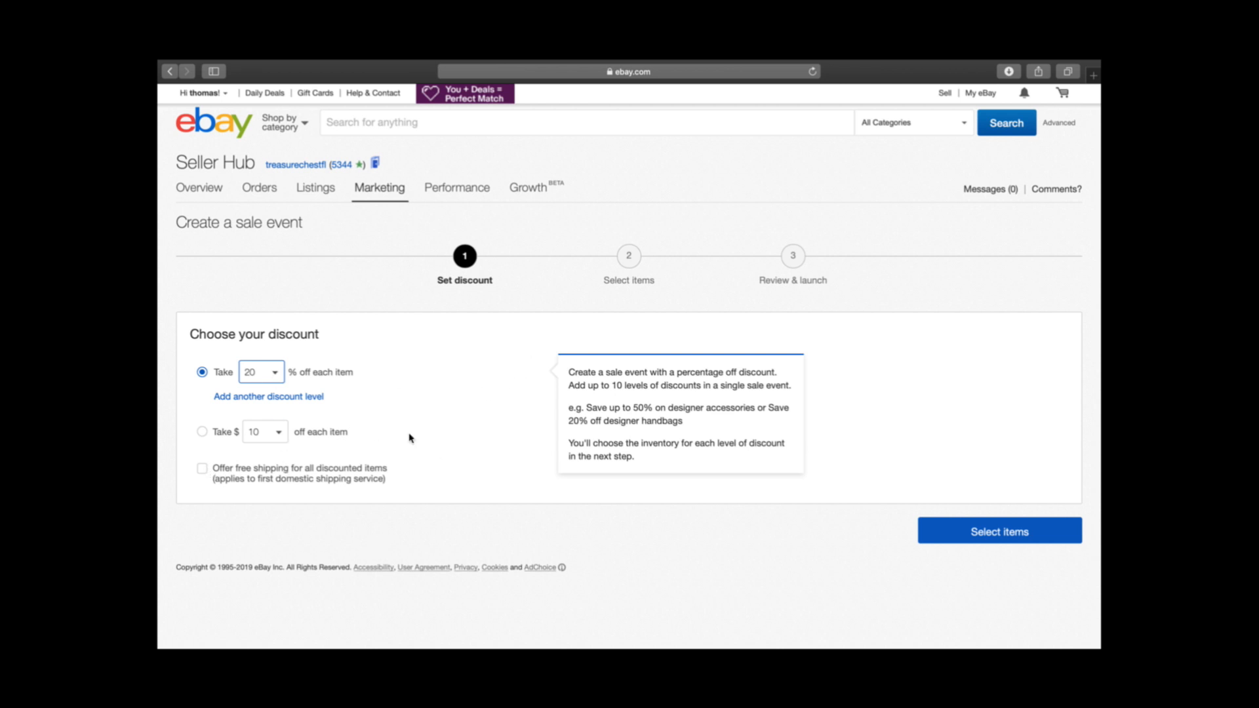
left_click(988, 544)
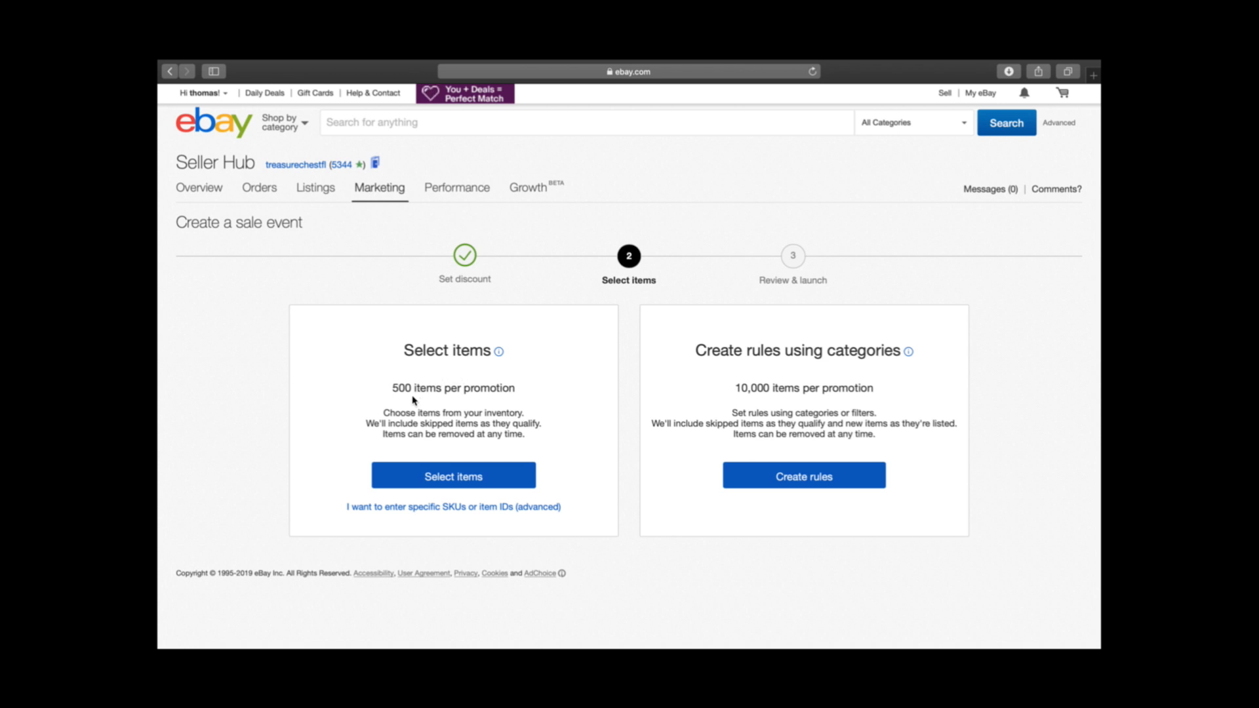
left_click_drag(393, 393, 535, 403)
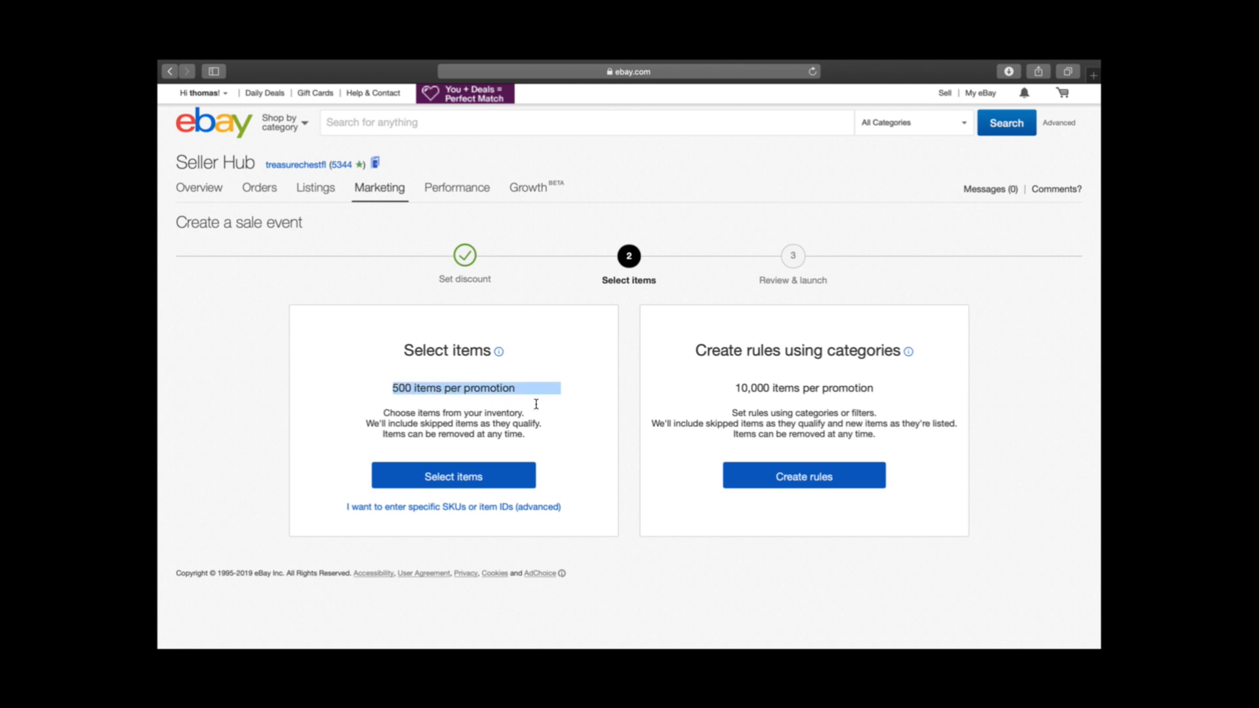
left_click(569, 374)
left_click_drag(391, 391, 455, 392)
left_click(560, 391)
left_click_drag(734, 388, 880, 390)
left_click(882, 387)
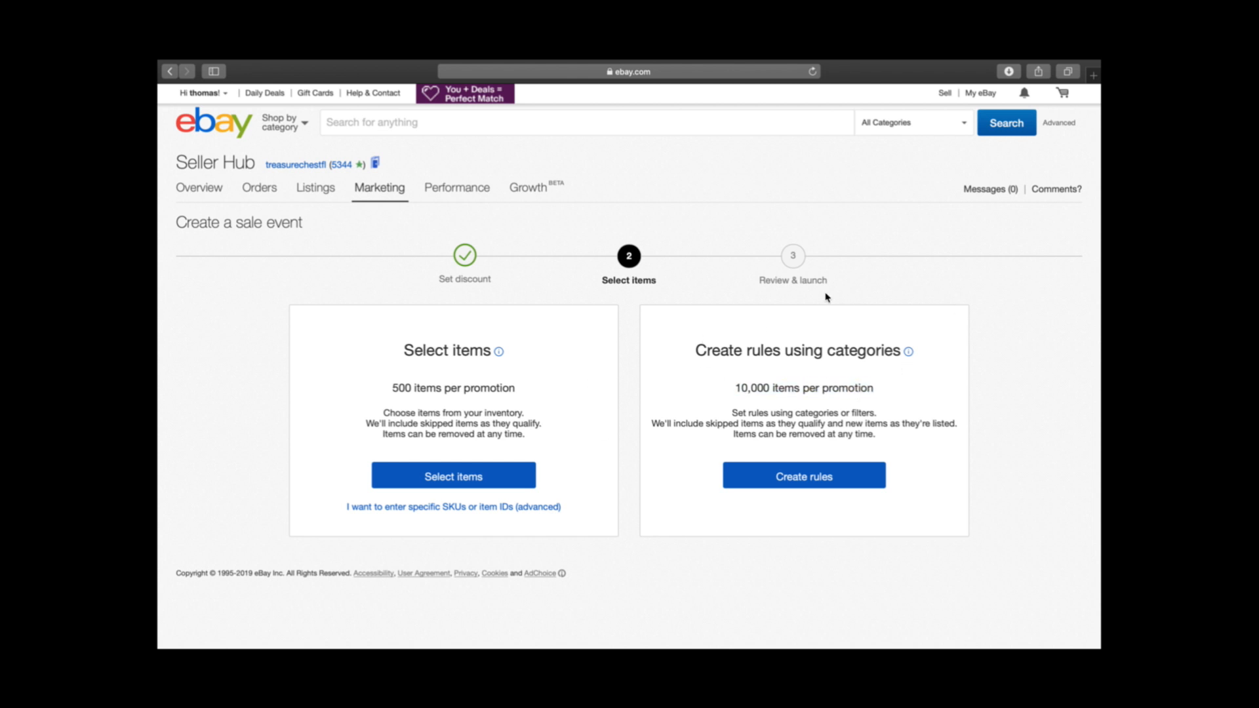
Choose to select individual items from the inventory instead of creating category rules, and look through the item list
left_click(442, 467)
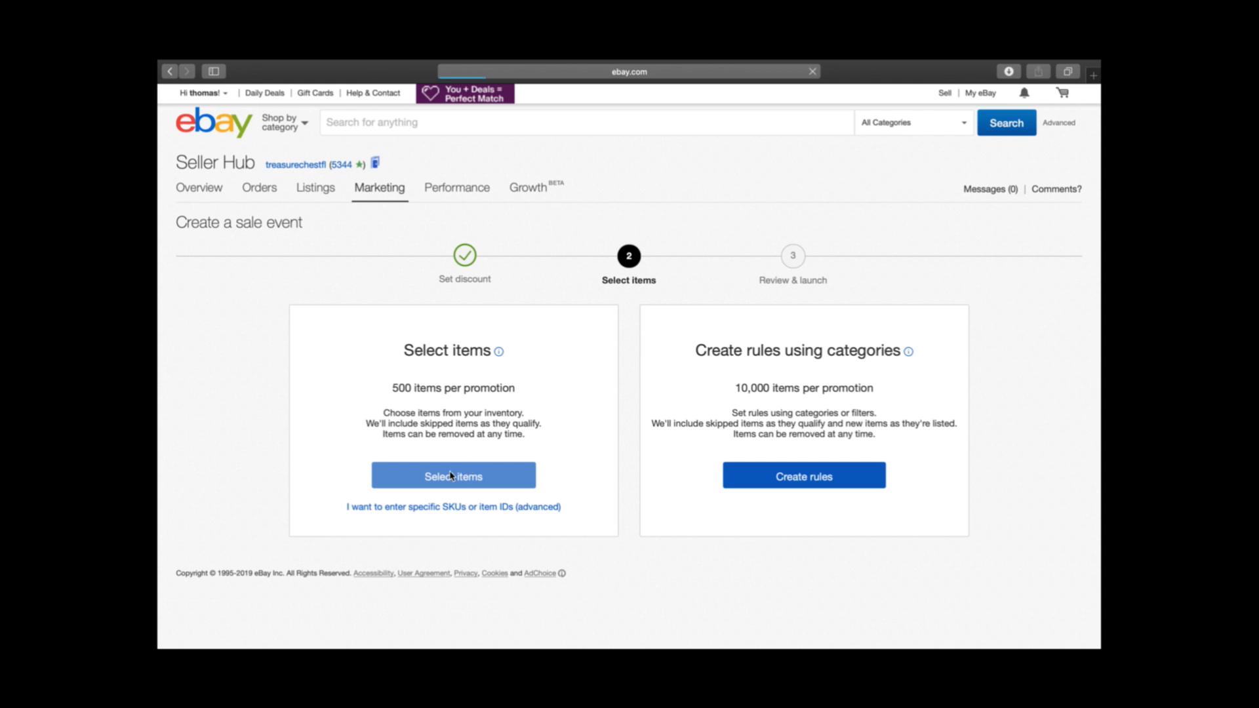
scroll(449, 455, "down", 3)
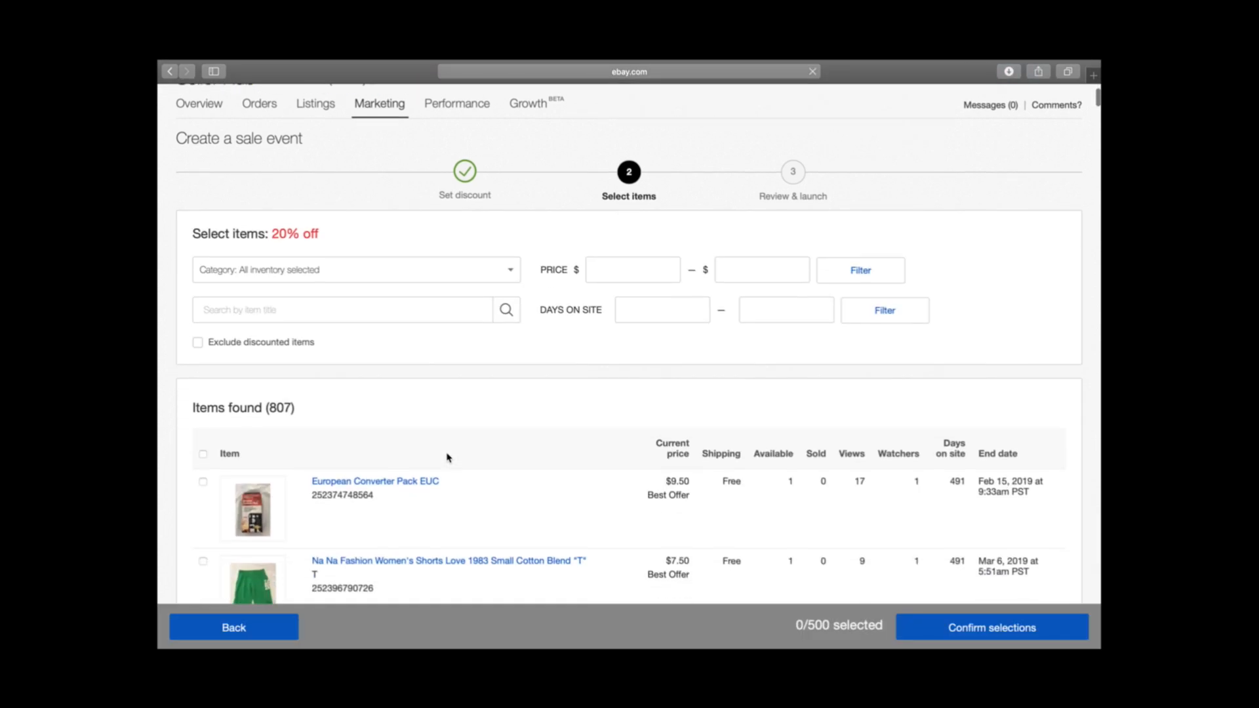
scroll(448, 457, "down", 2)
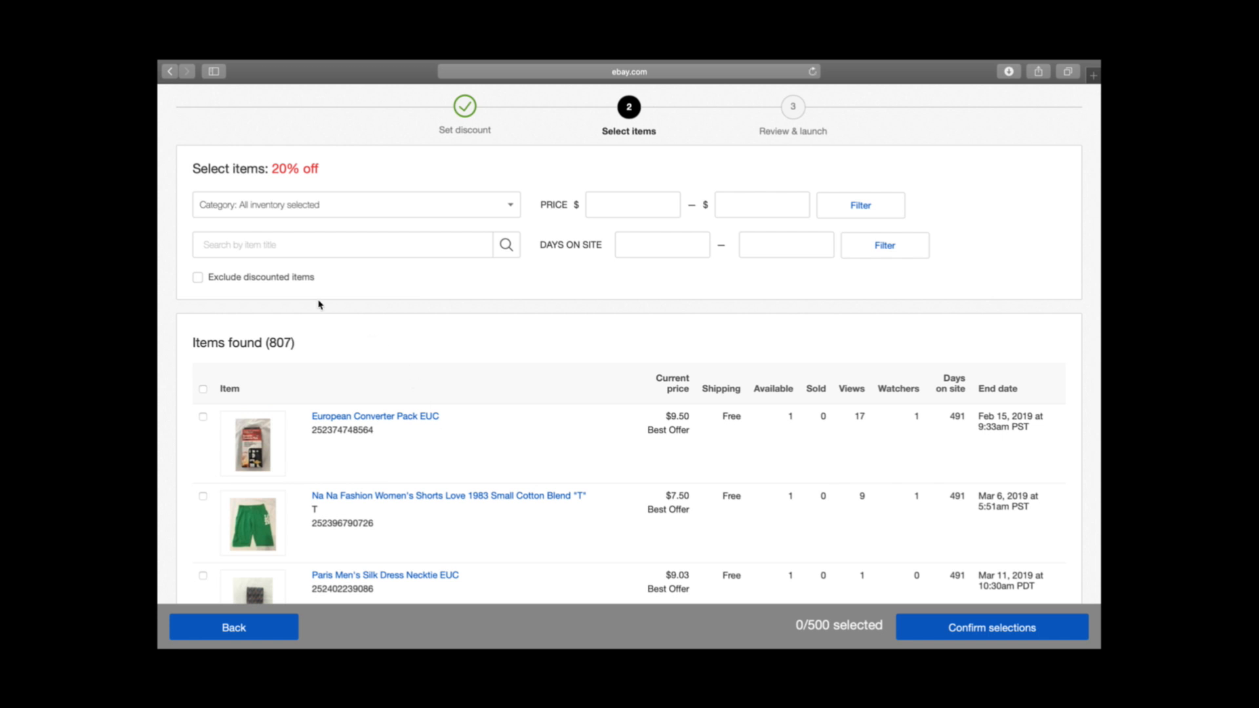
left_click(199, 278)
scroll(389, 241, "down", 5)
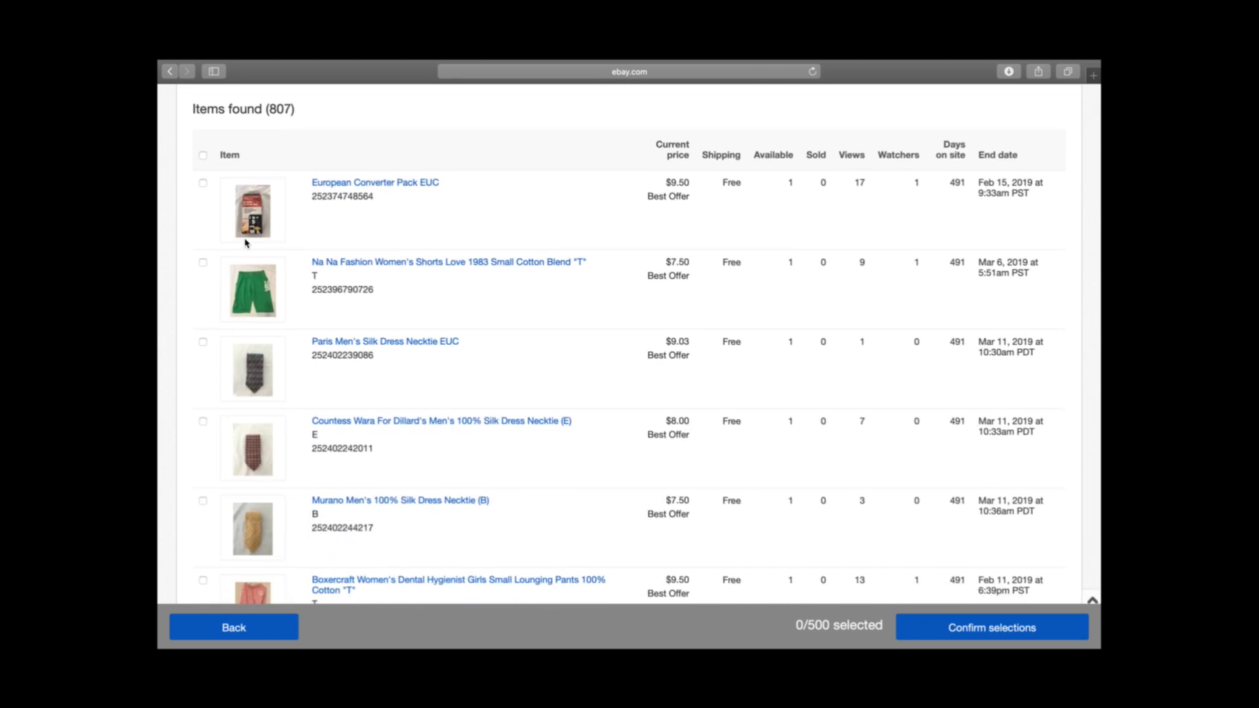
scroll(198, 131, "down", 1)
left_click(203, 136)
left_click(203, 215)
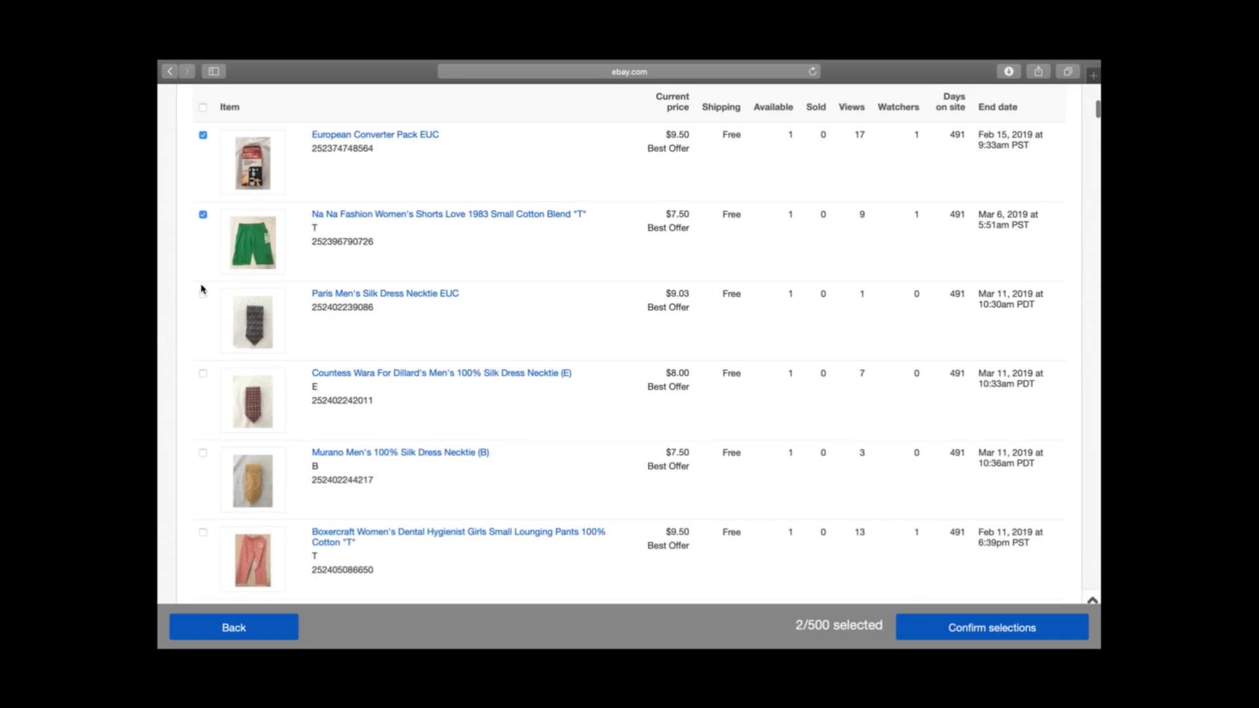
left_click(204, 214)
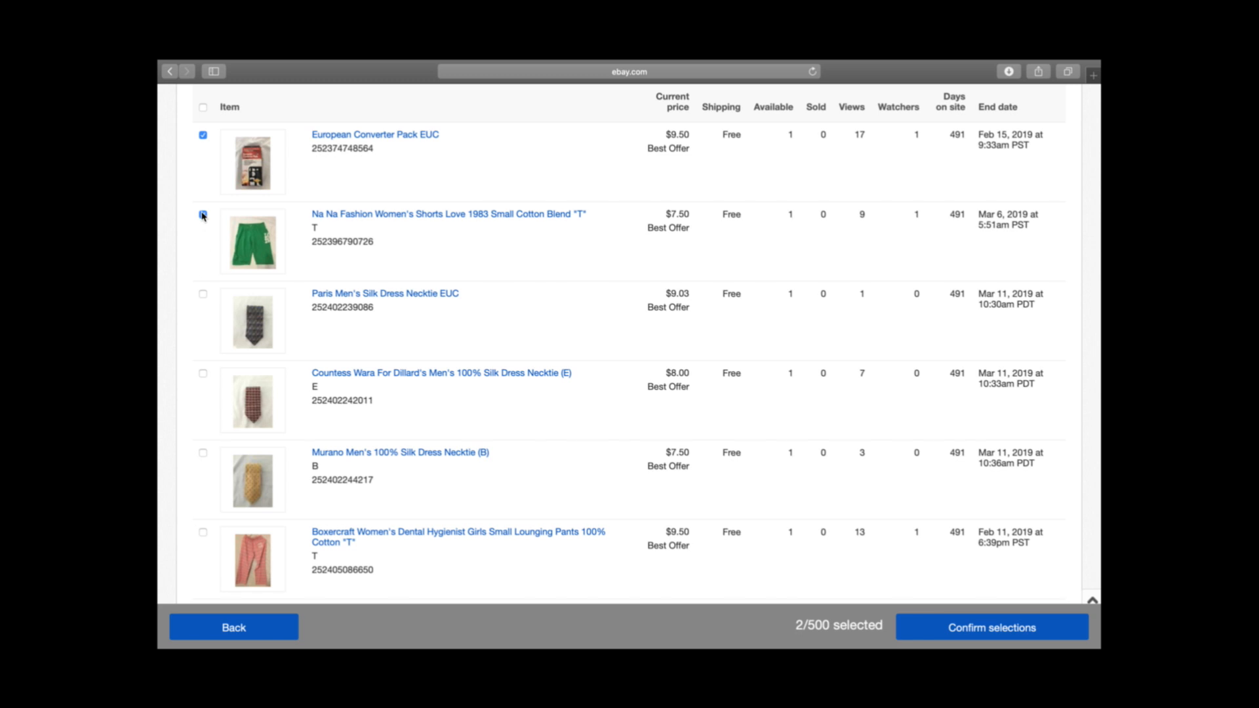
left_click(203, 135)
Select all items on the first page of the inventory list for the sale event
scroll(203, 135, "up", 1)
left_click(203, 163)
scroll(430, 320, "down", 20)
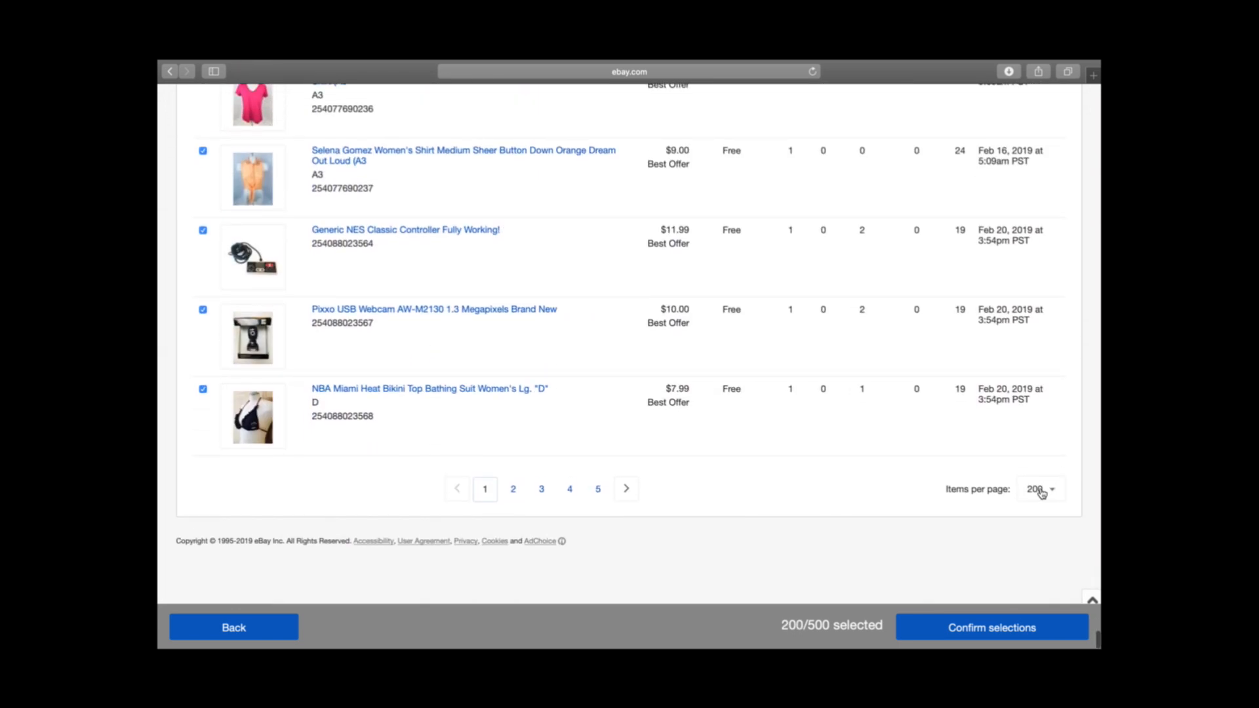
left_click(203, 389)
left_click(202, 310)
left_click(203, 310)
On the second page, add three items, including the XHILARATION black ruffle-sleeve shirt and the Tommy Hilfiger green and white plaid shirt
left_click(514, 489)
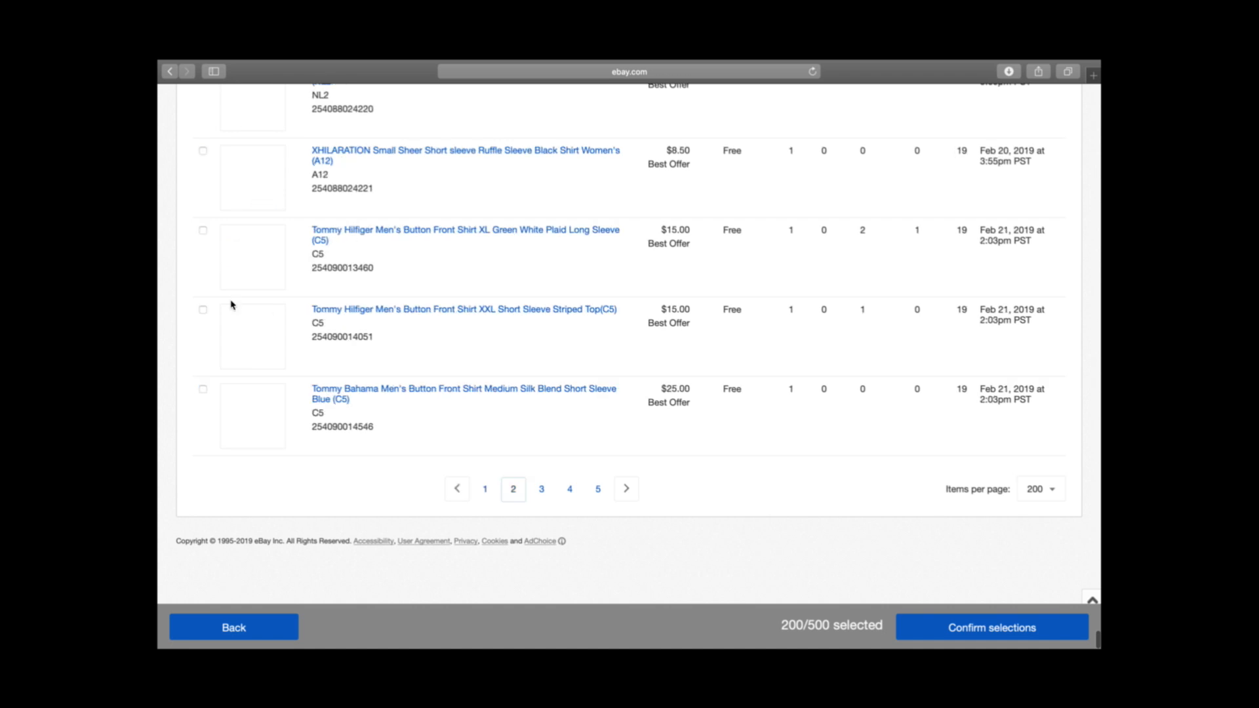
left_click(203, 230)
left_click(203, 151)
scroll(203, 157, "up", 10)
scroll(203, 156, "down", 1)
left_click(204, 157)
scroll(204, 156, "up", 10)
scroll(505, 289, "down", 20)
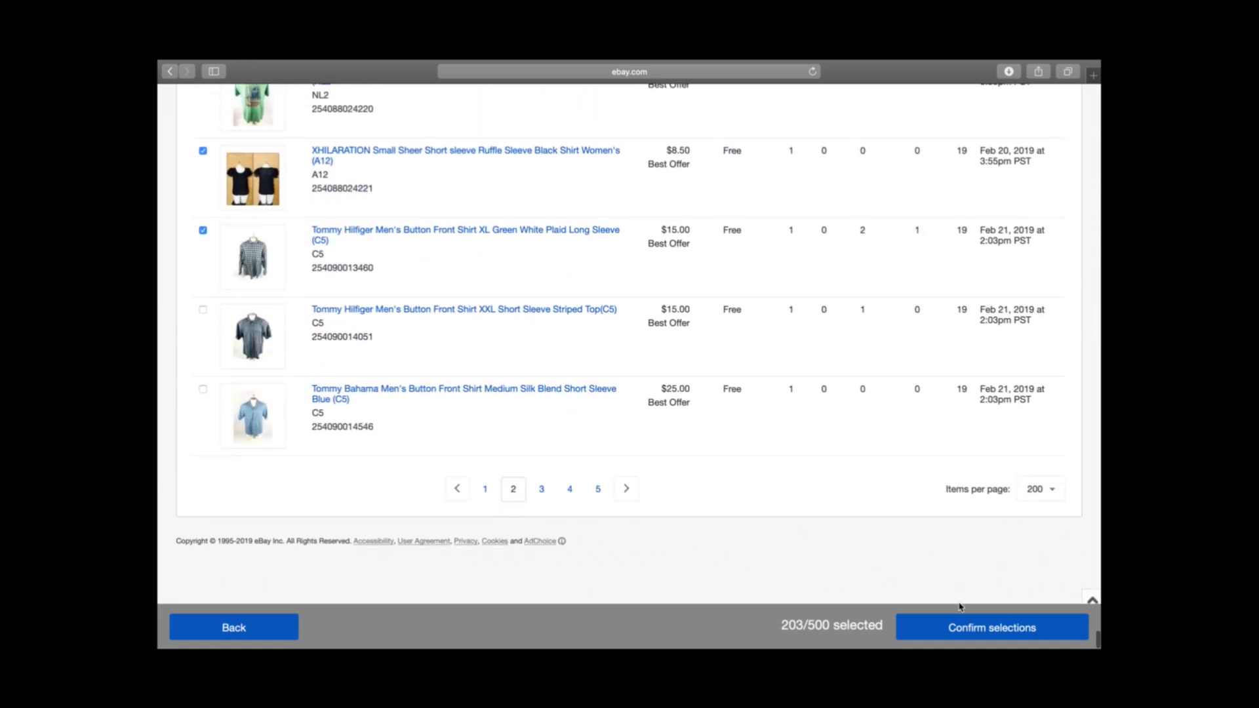
Confirm the item selections and save them to proceed to the sale event review
left_click(954, 628)
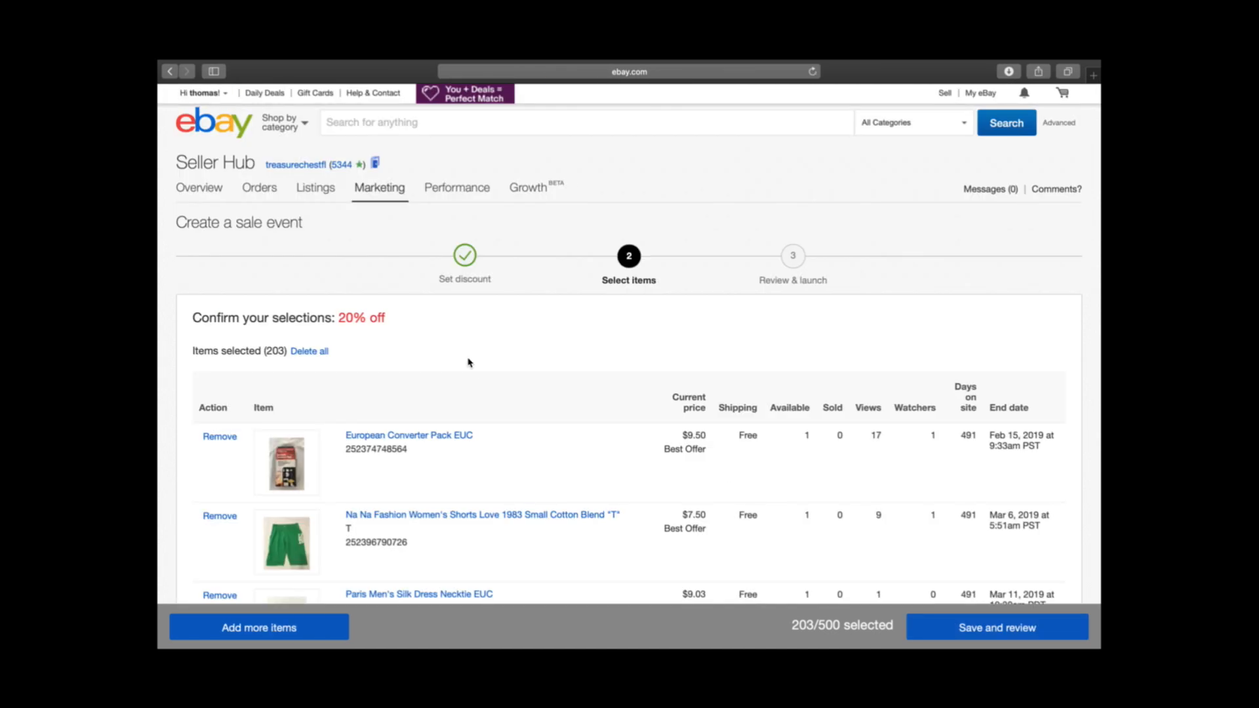
scroll(469, 362, "down", 20)
scroll(469, 362, "down", 10)
left_click(999, 627)
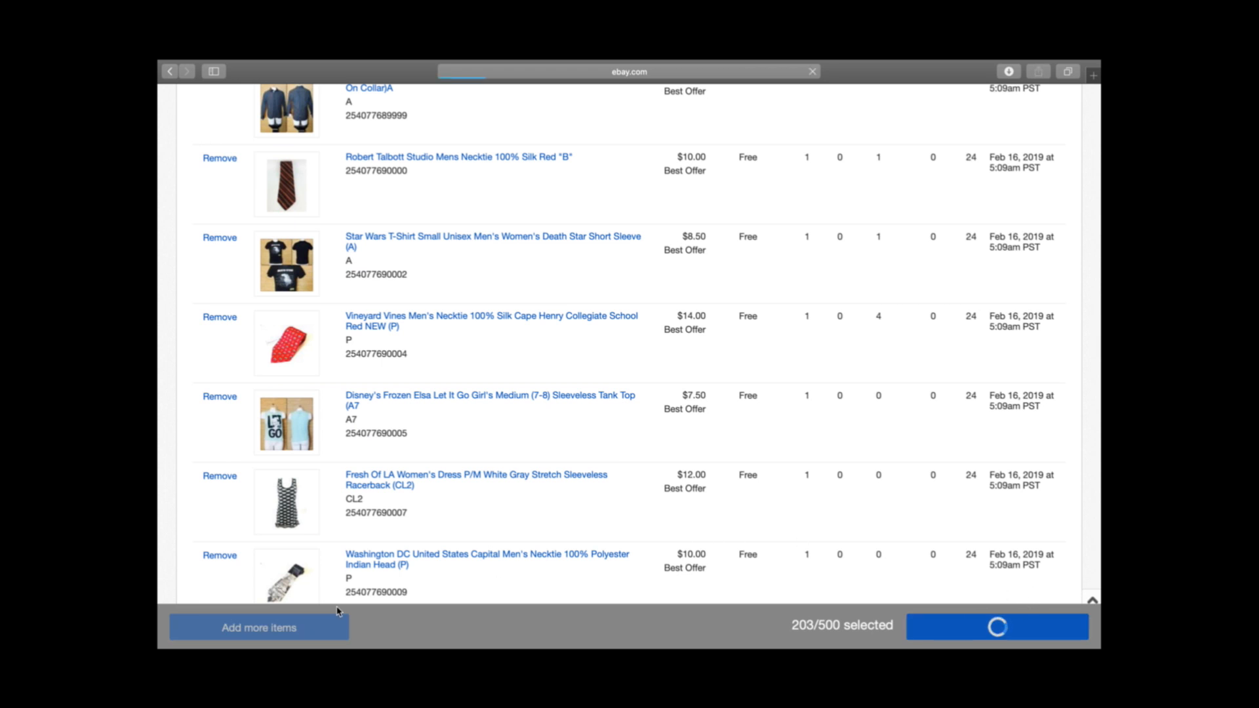
scroll(507, 388, "down", 4)
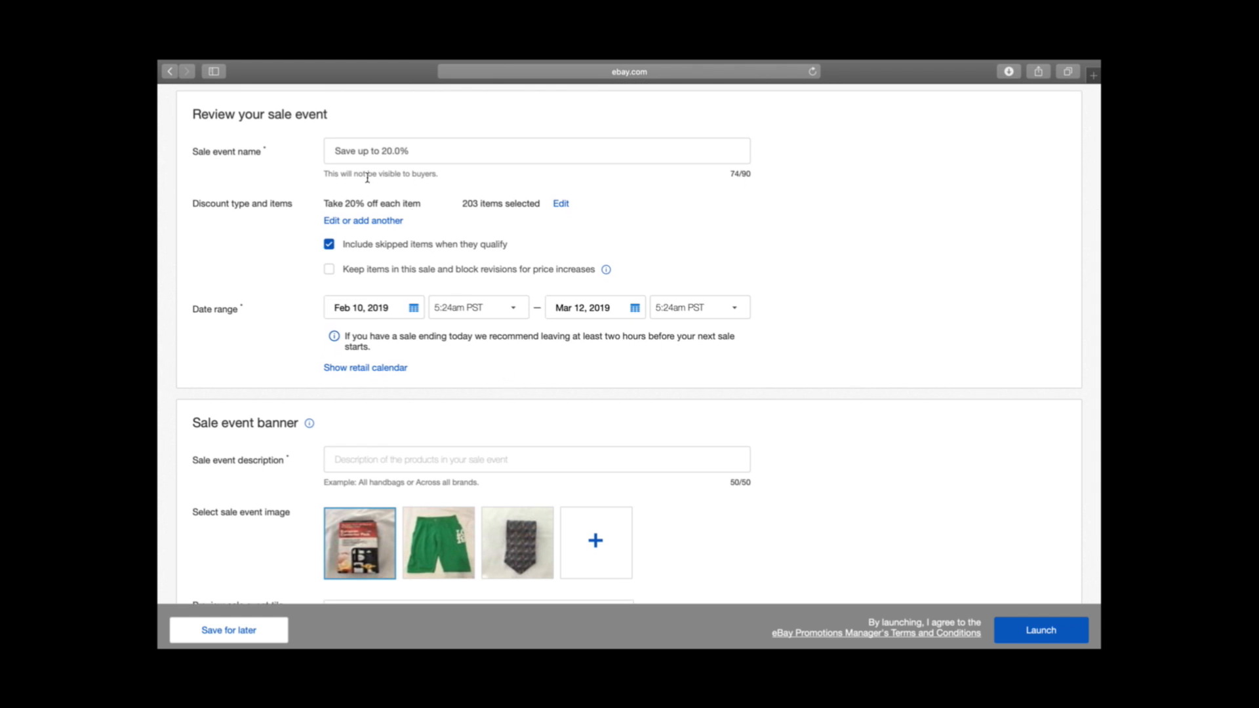
Set the sale event's start time to Start now, with Feb 10, 2019 as the start date
left_click(421, 162)
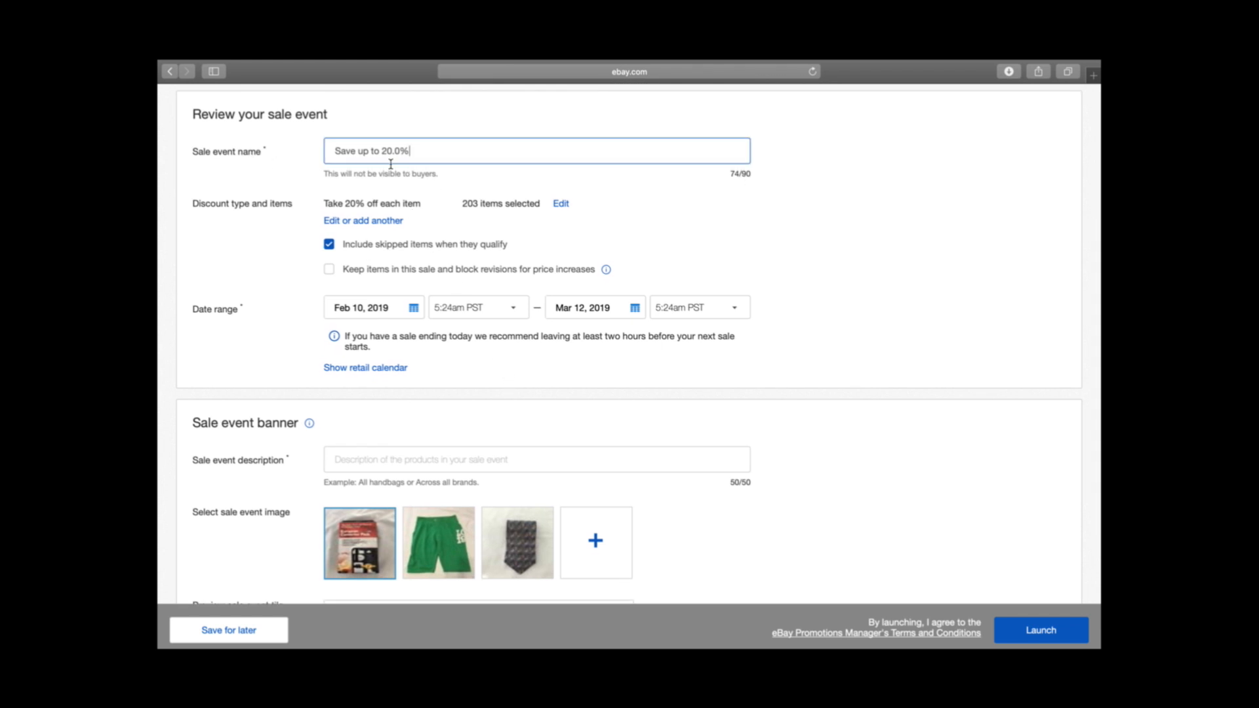
scroll(395, 180, "down", 2)
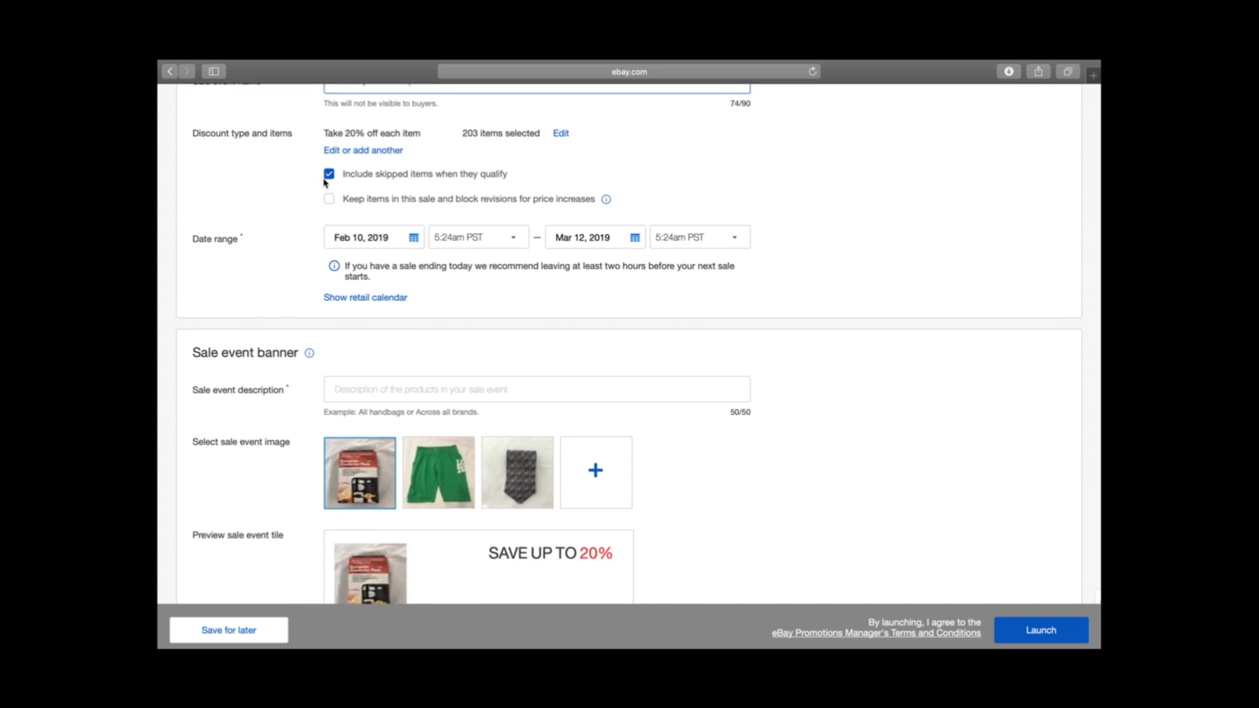
left_click(415, 238)
left_click(492, 226)
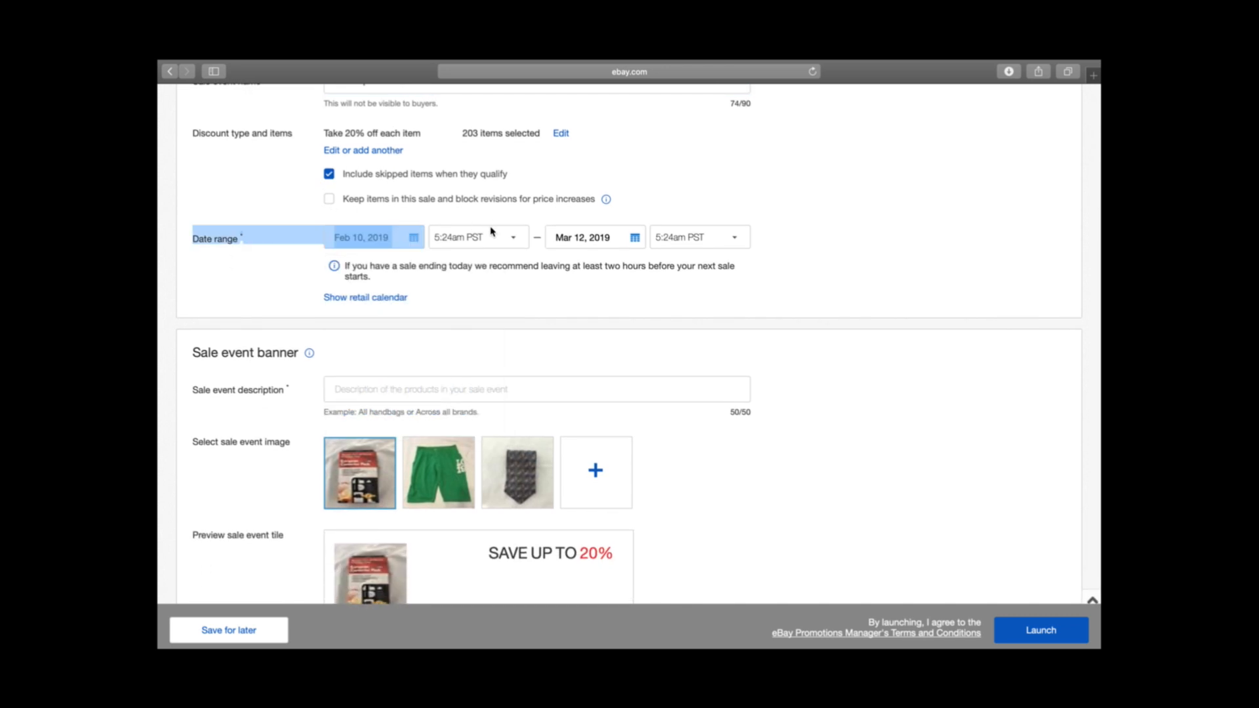
left_click(492, 232)
left_click(498, 174)
left_click(685, 197)
left_click(635, 237)
left_click(572, 281)
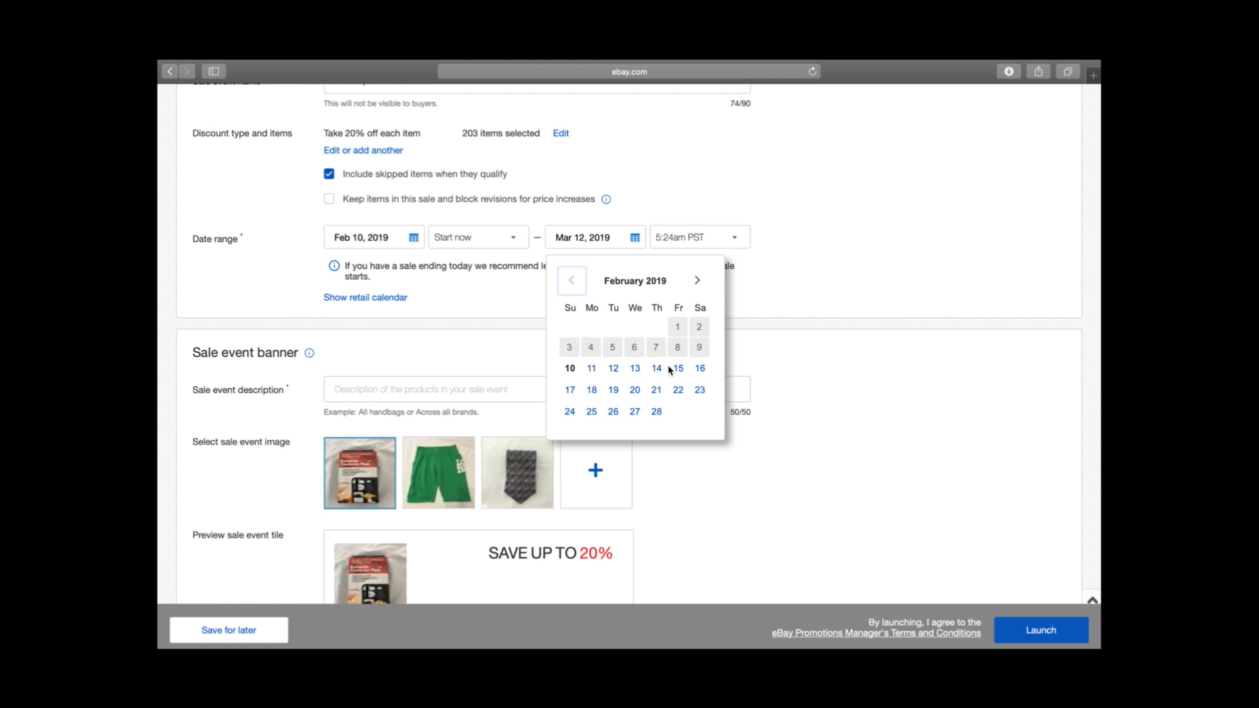
left_click(626, 211)
Set the end of the sale event to Feb 15, 2019 at 12:00am PST
left_click(634, 237)
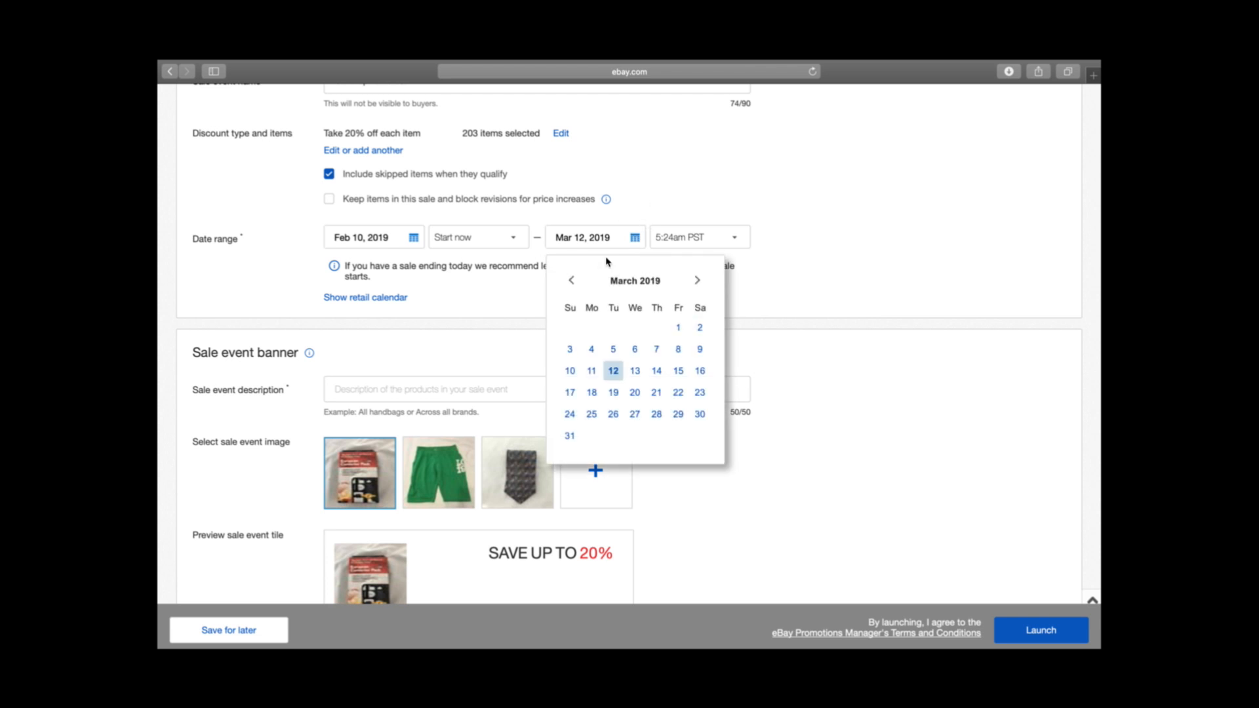
left_click(572, 283)
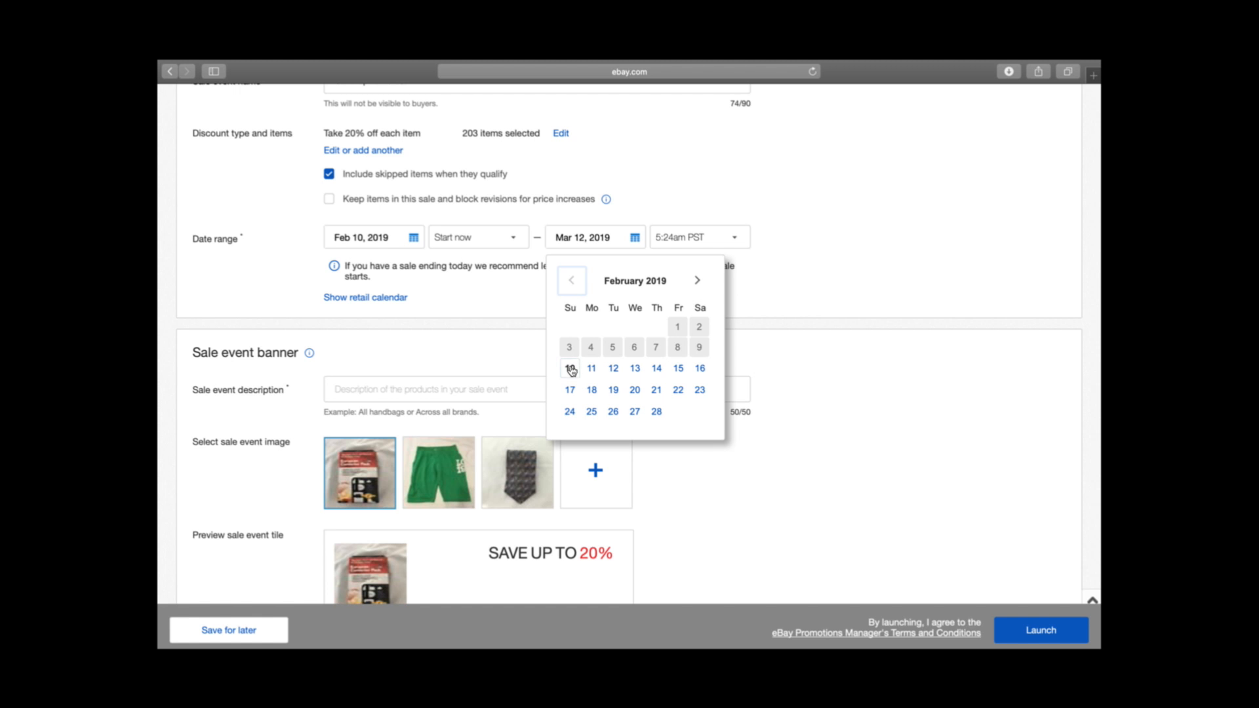
left_click(679, 370)
left_click(717, 239)
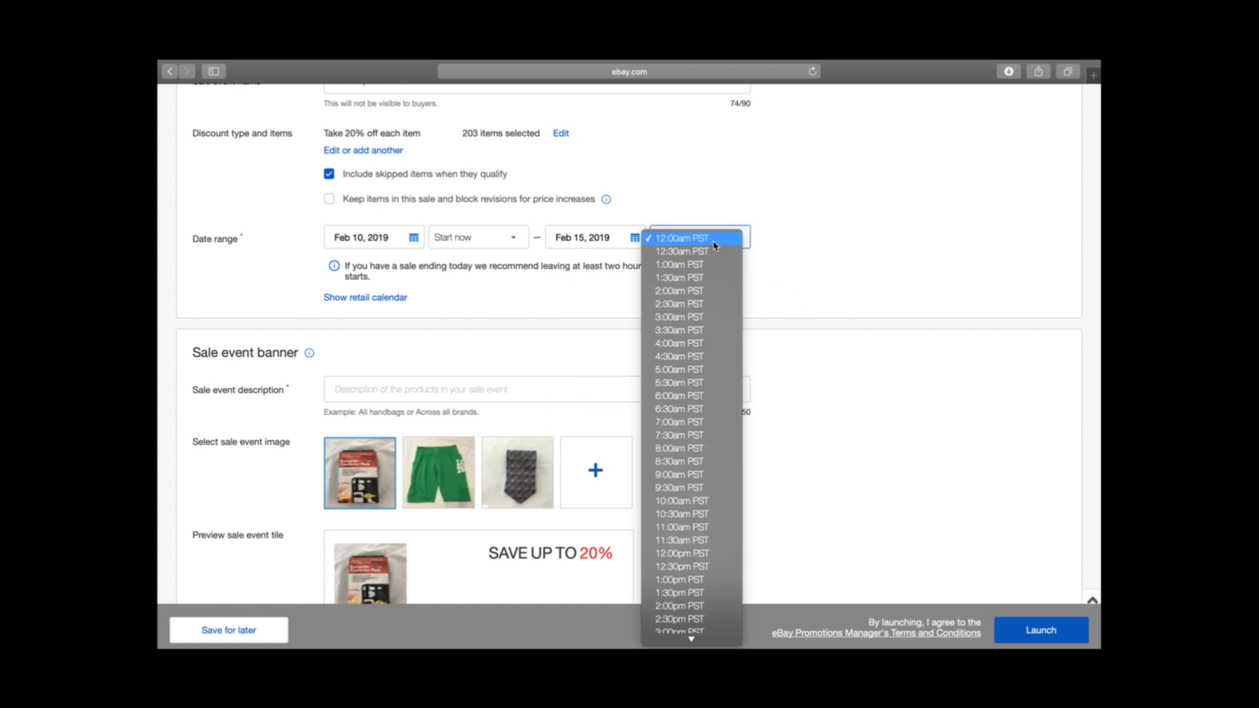
left_click(810, 268)
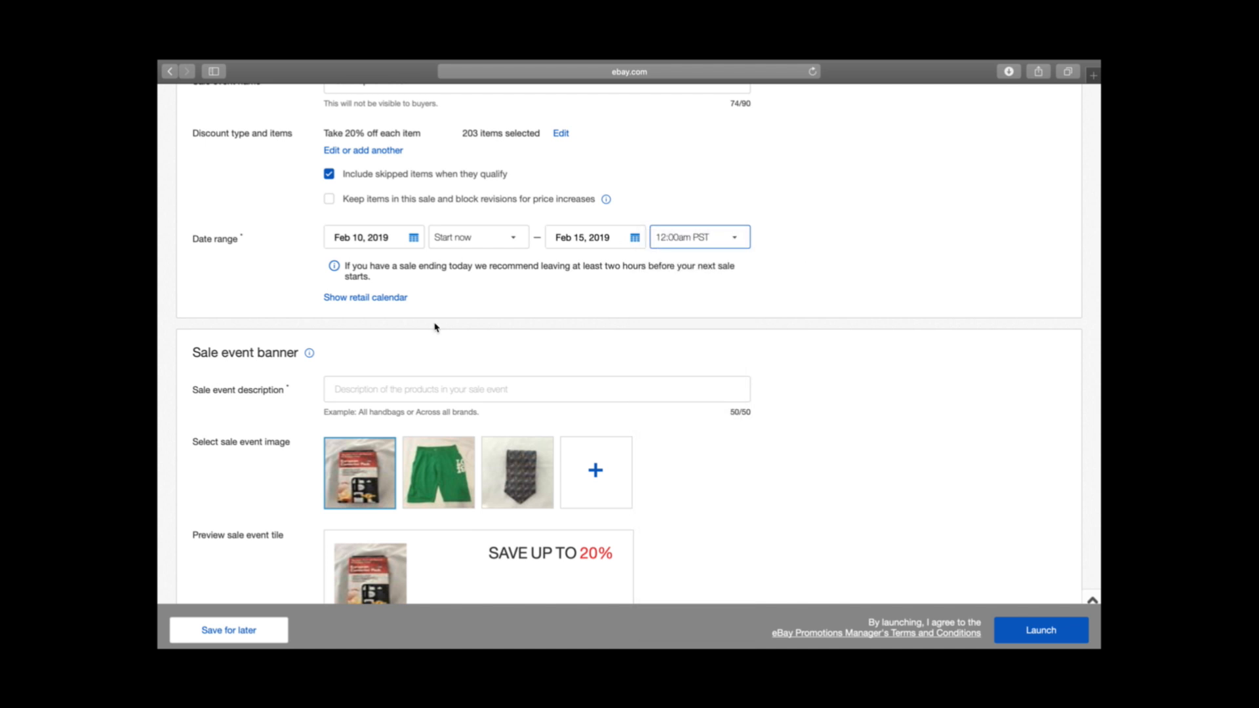
Choose the green shorts photo as the sale event image and enter "BIG SALE 20% OFF" as the sale event description
scroll(436, 327, "down", 3)
left_click(363, 253)
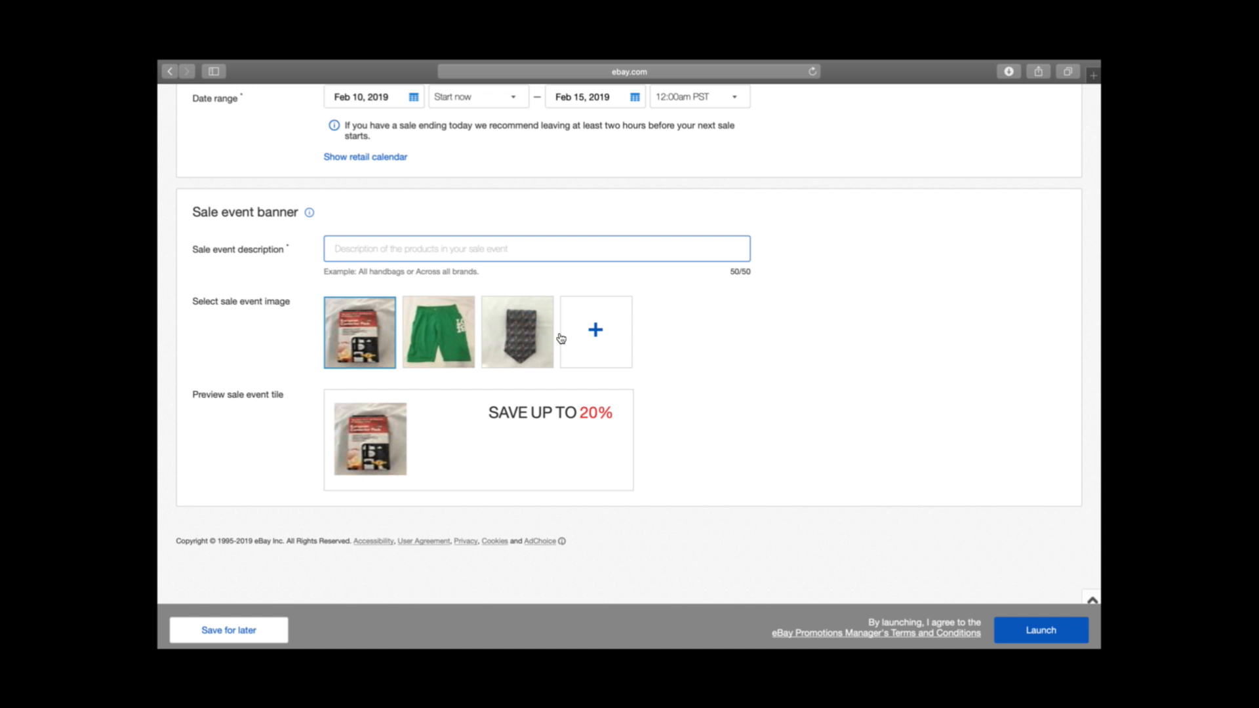
left_click(467, 333)
left_click(443, 255)
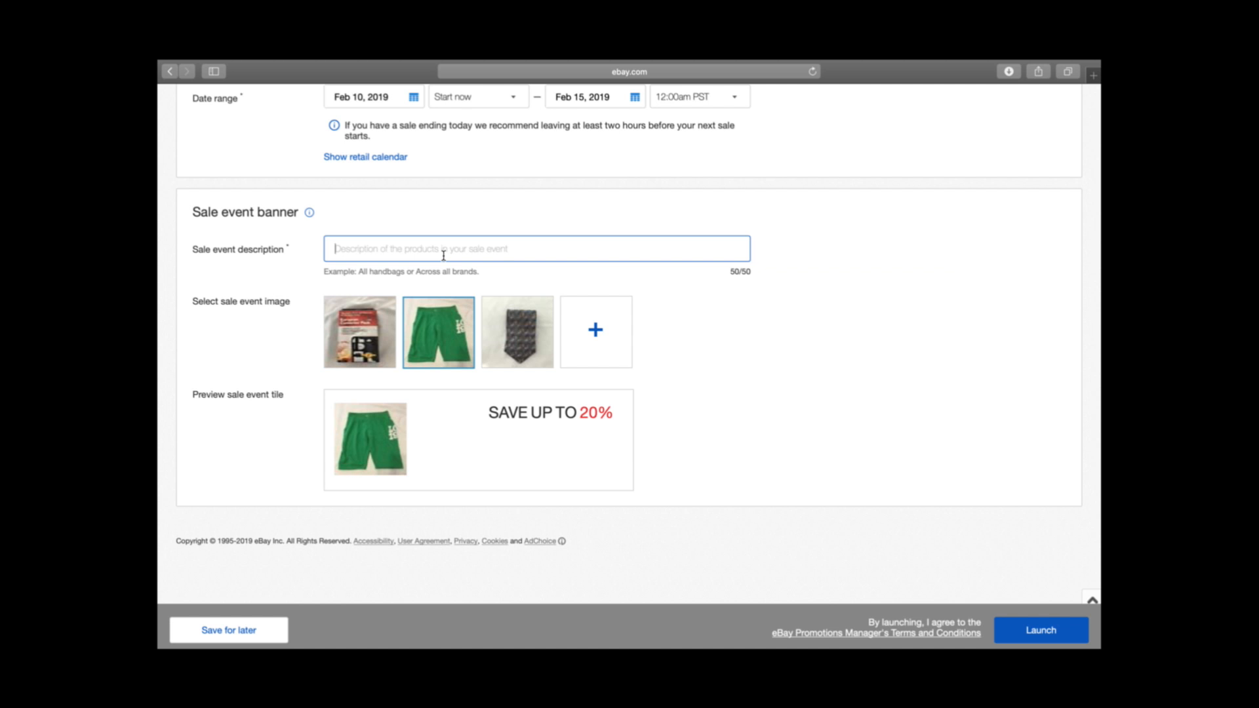
type("BIG SALE")
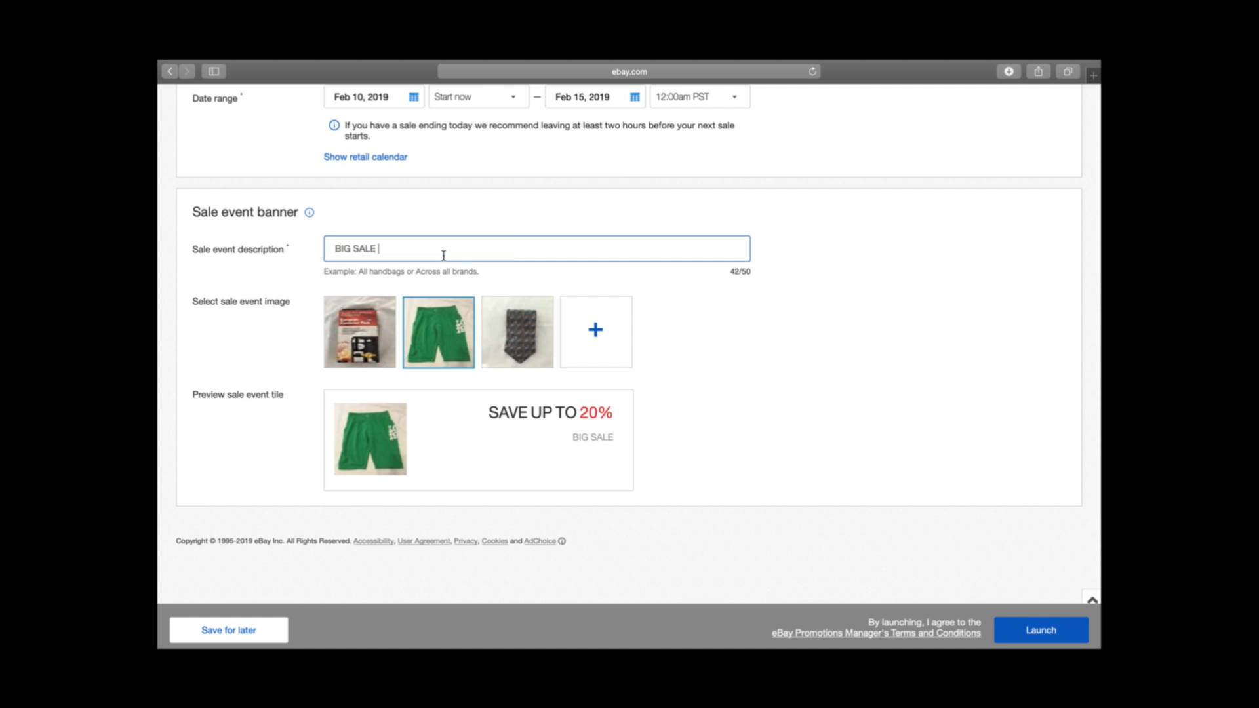
type(" 20% OFF")
left_click(680, 348)
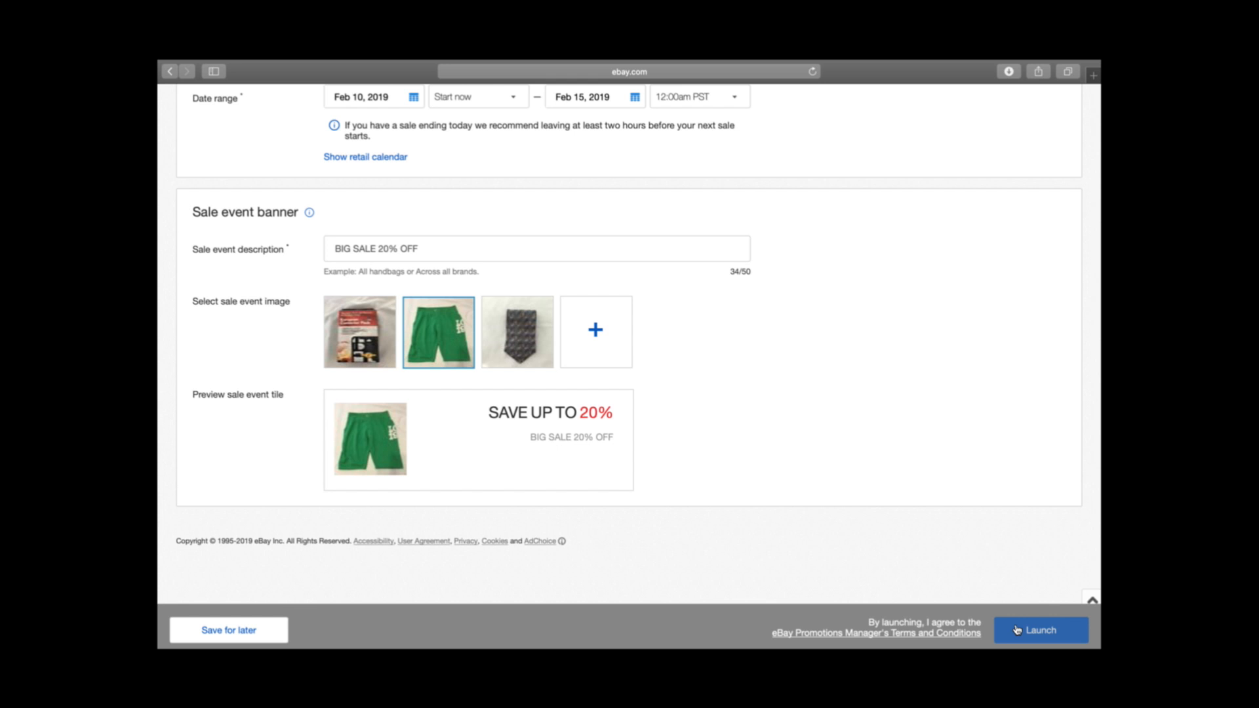
Review the sale event's name, discount, date range and banner details
scroll(1016, 629, "up", 7)
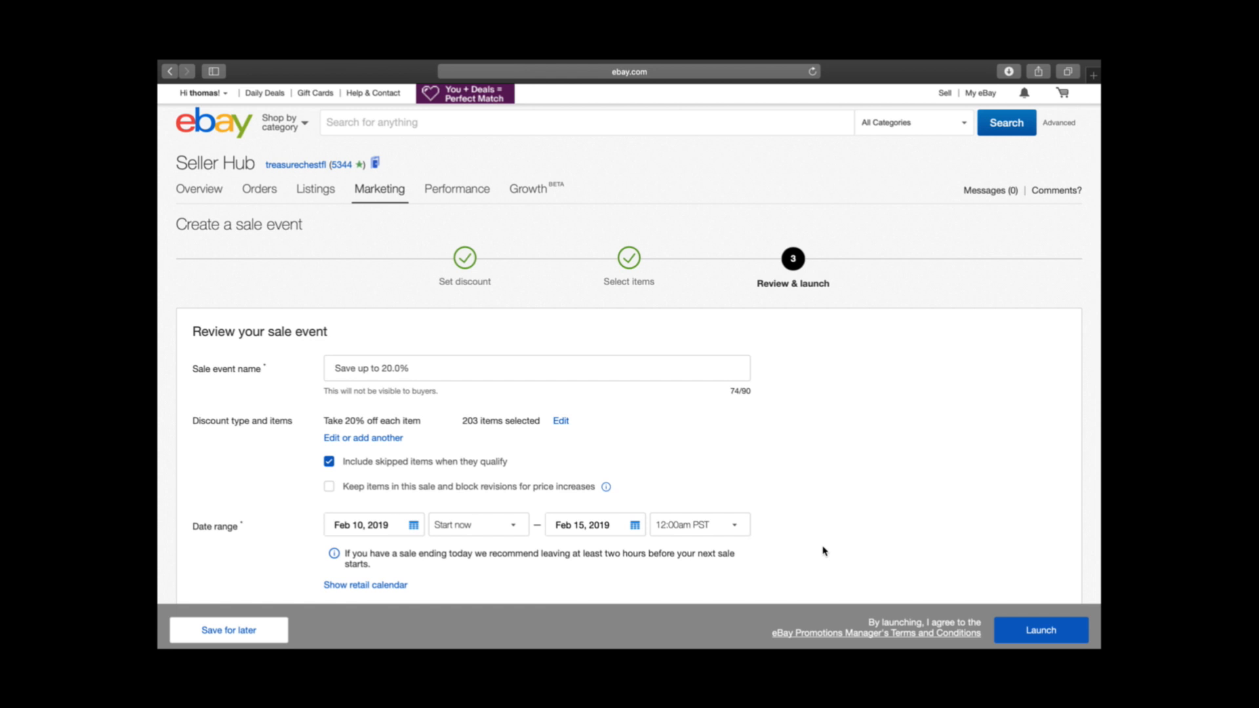
scroll(824, 551, "down", 5)
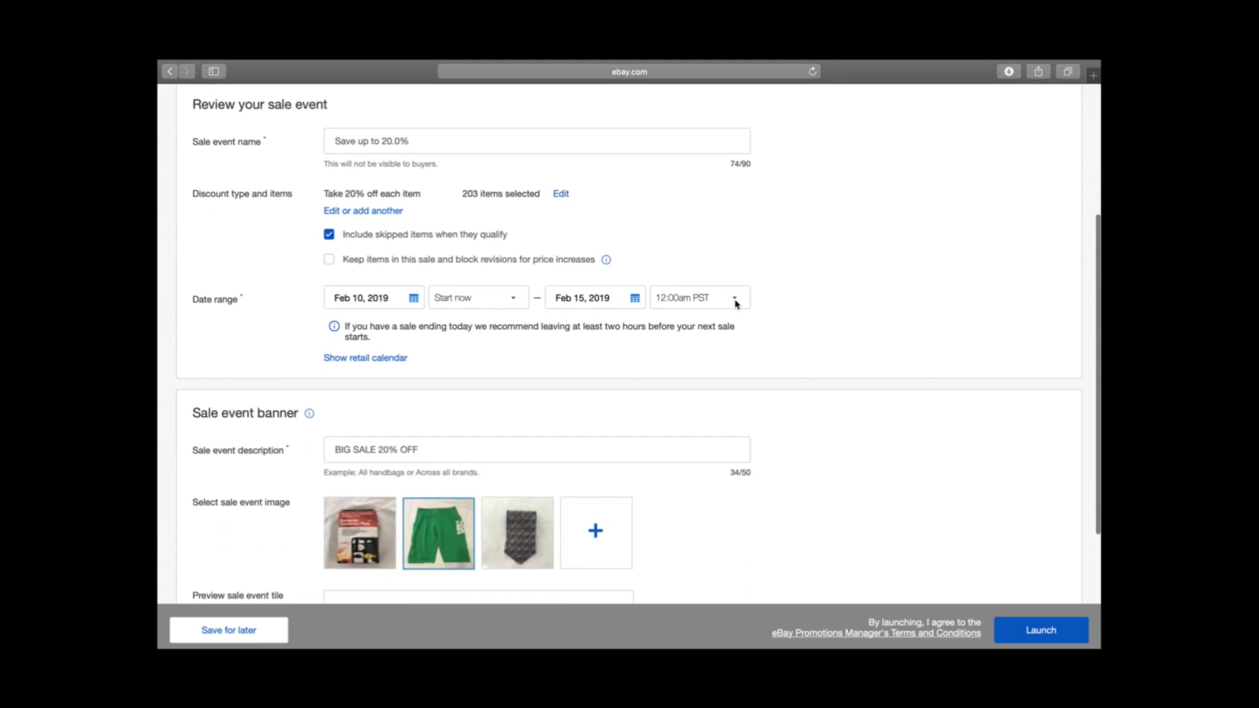
scroll(351, 158, "down", 4)
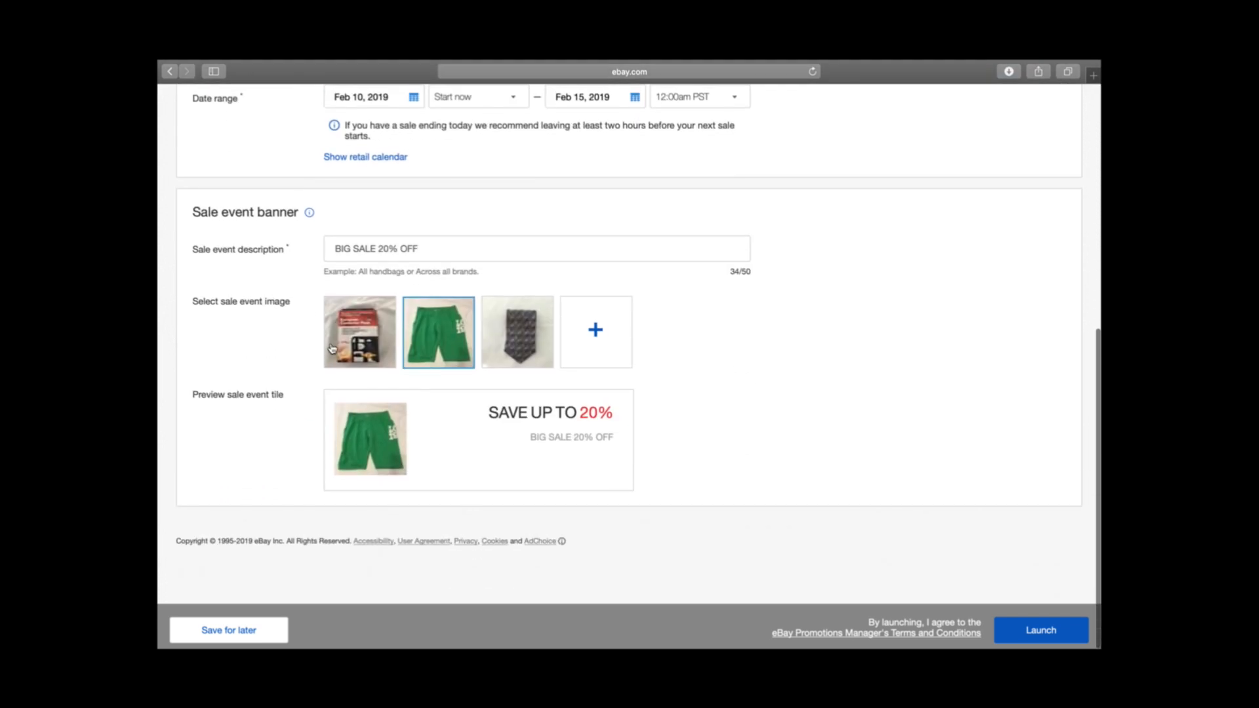
scroll(431, 291, "up", 7)
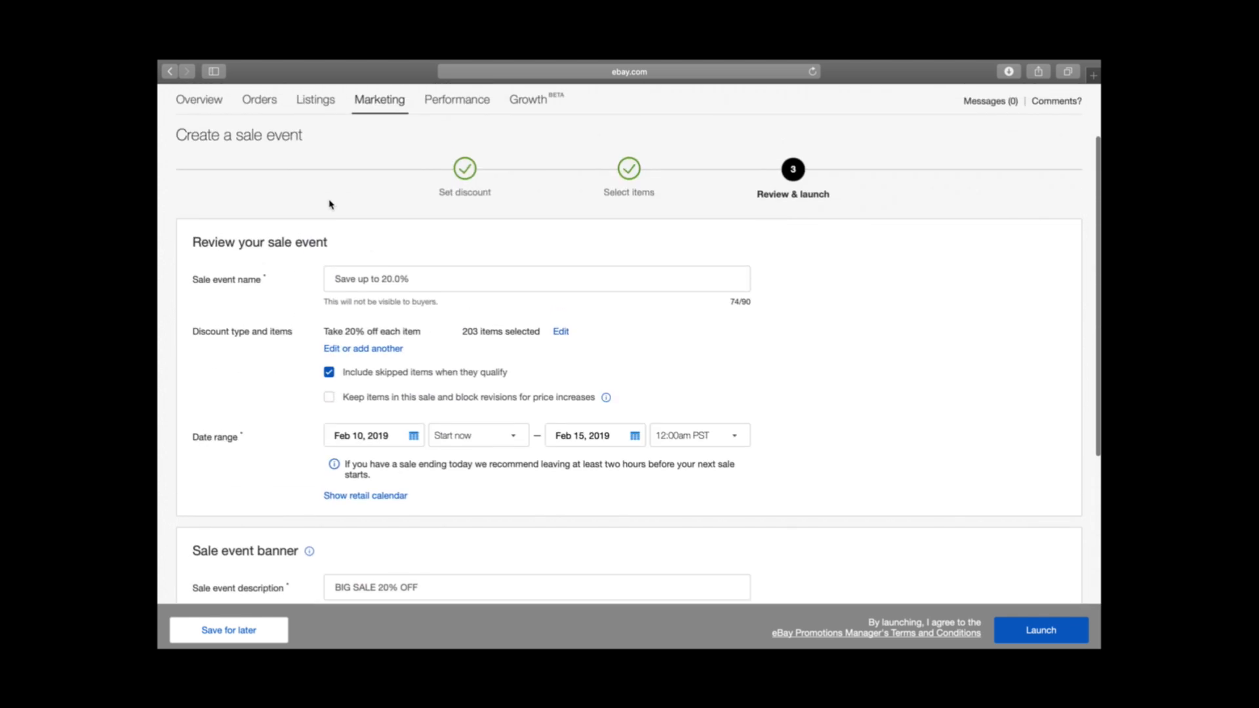